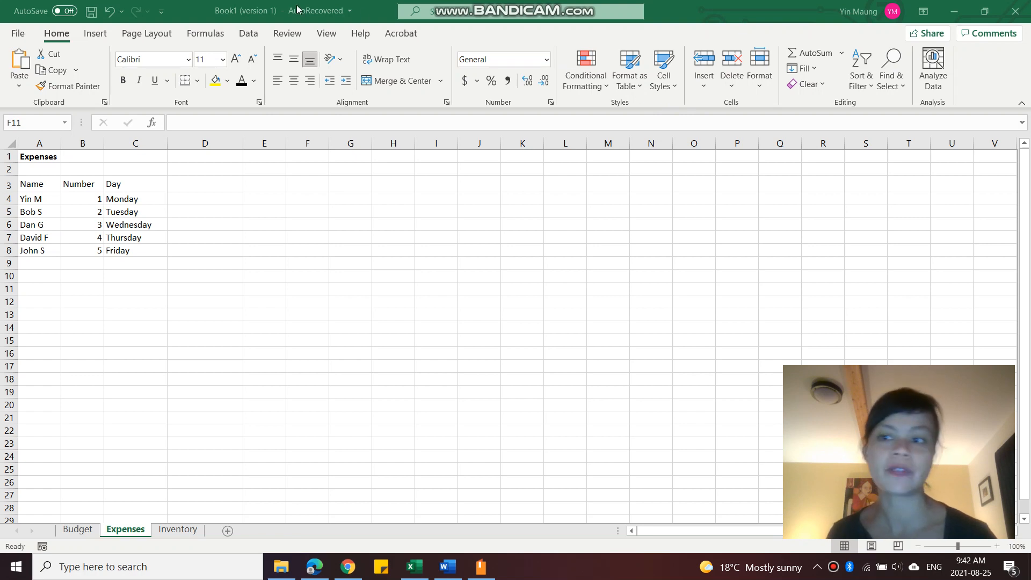
Step: Add a "First Name" header in D3 and enter the first person's first name in D4
click(37, 187)
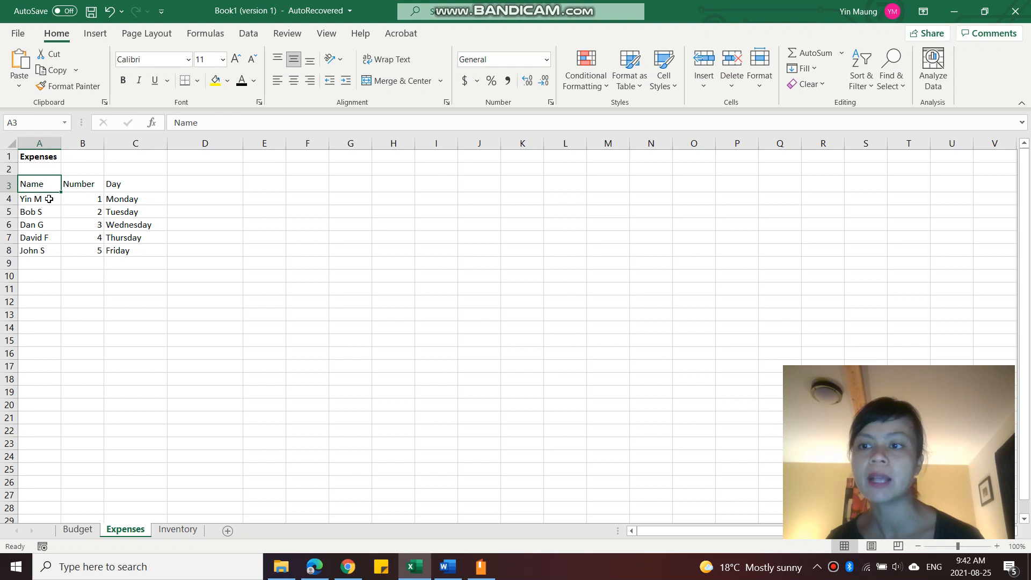
click(48, 198)
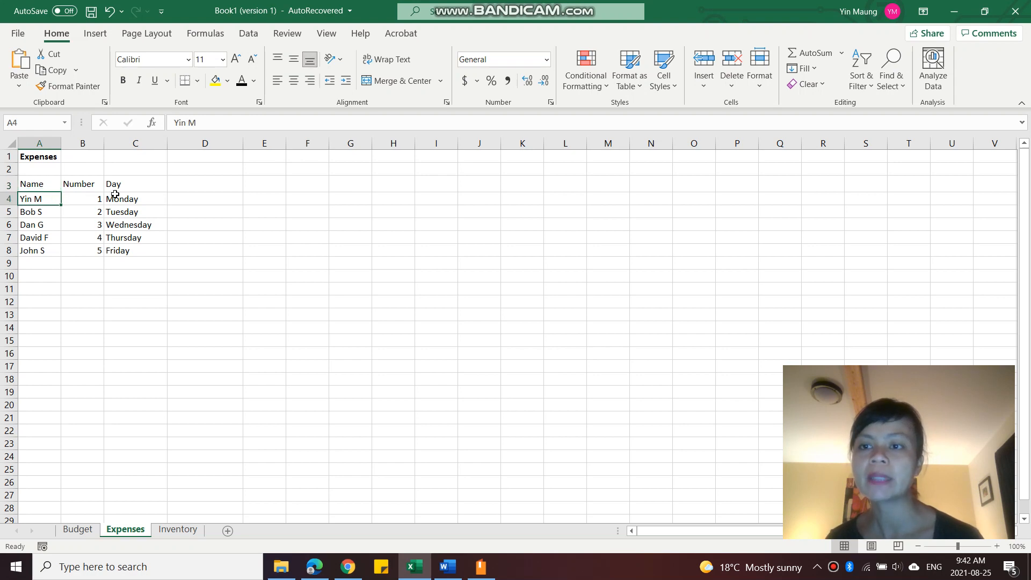
click(193, 185)
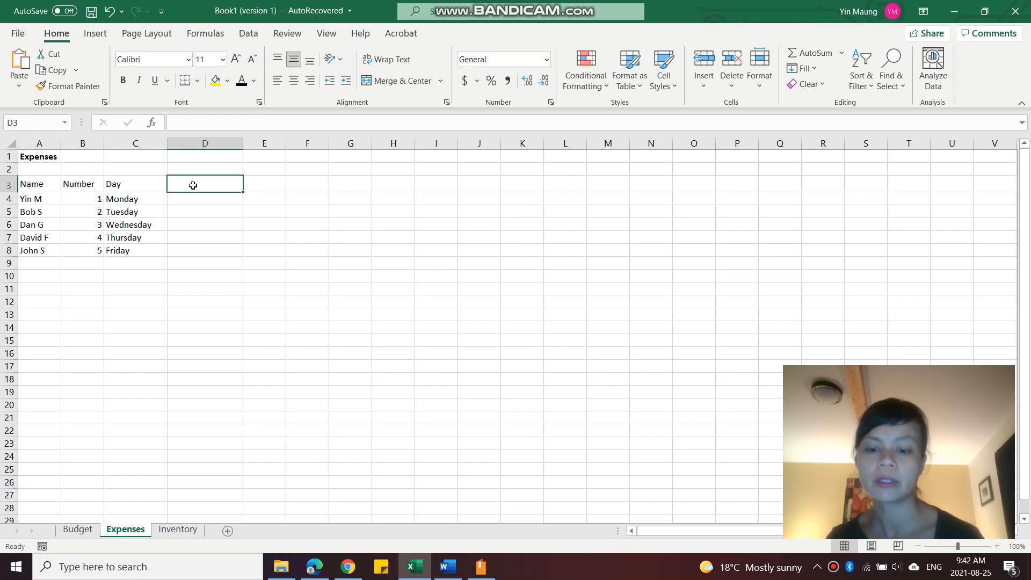
text(Fir)
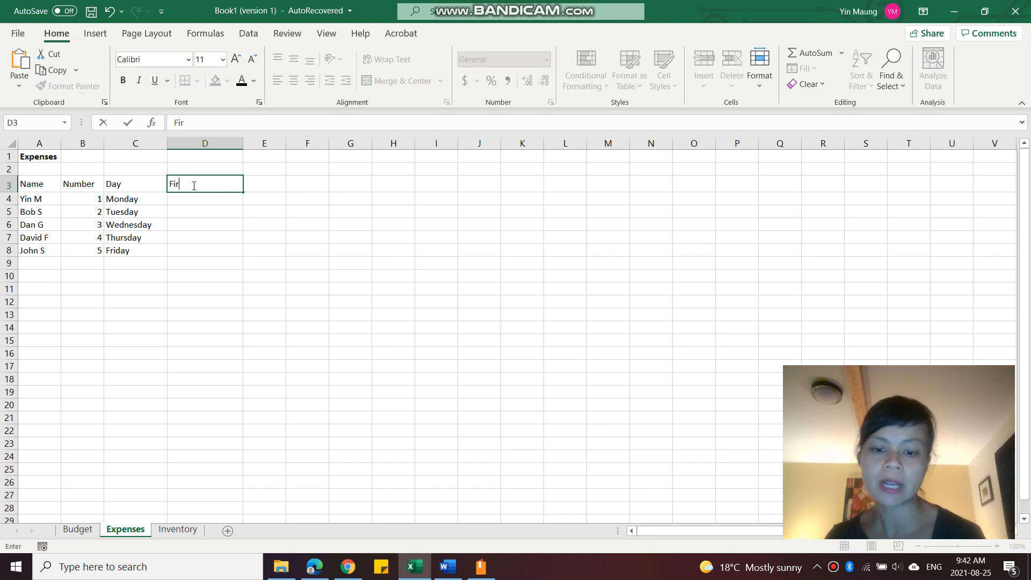
text(st Name)
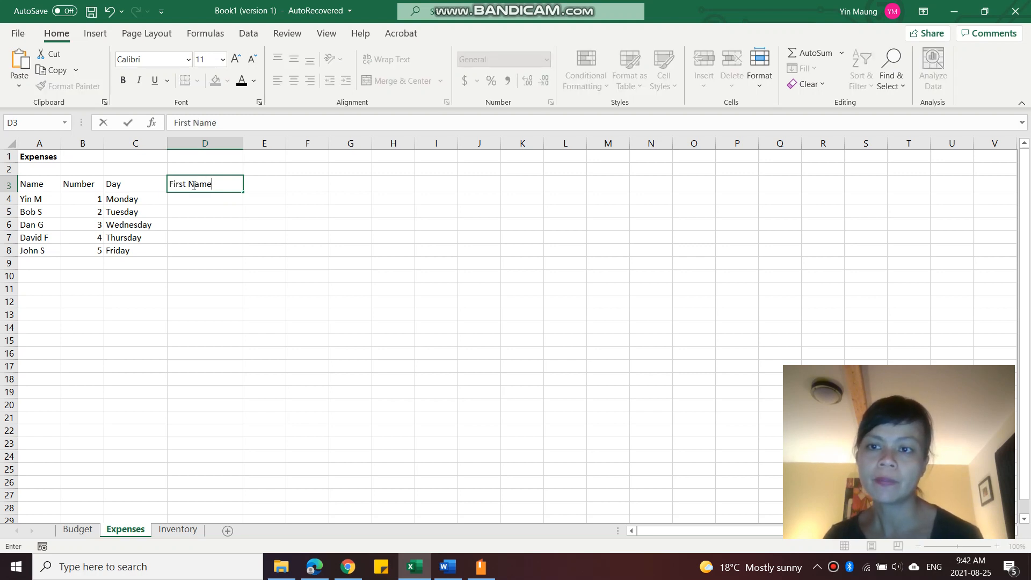
click(208, 197)
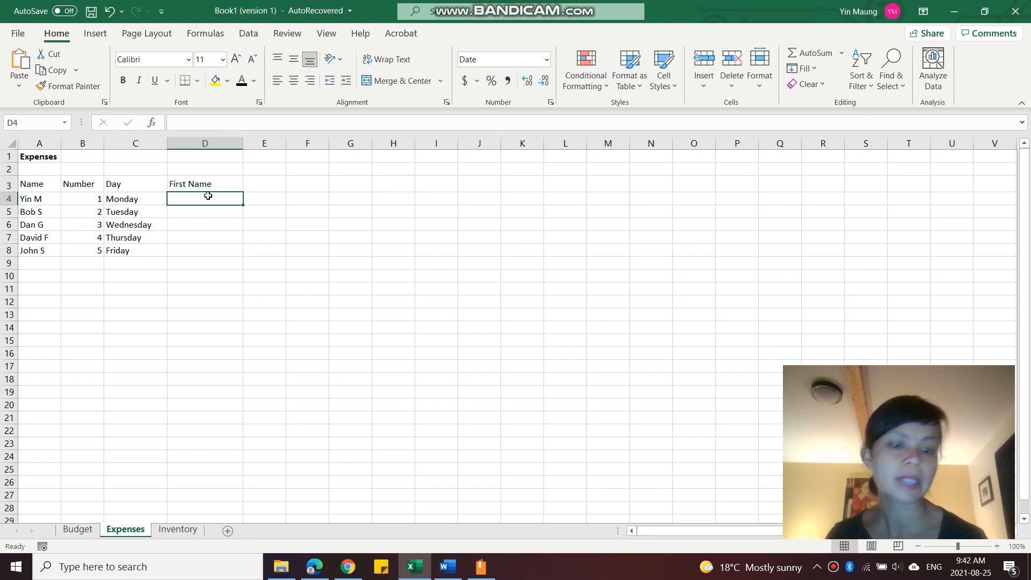
text(Yin)
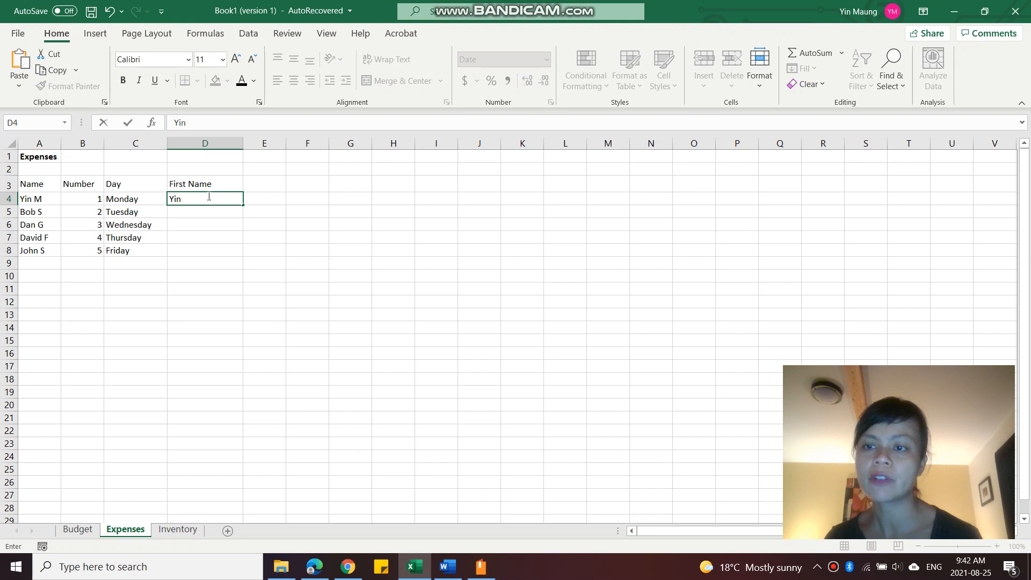
key(Return)
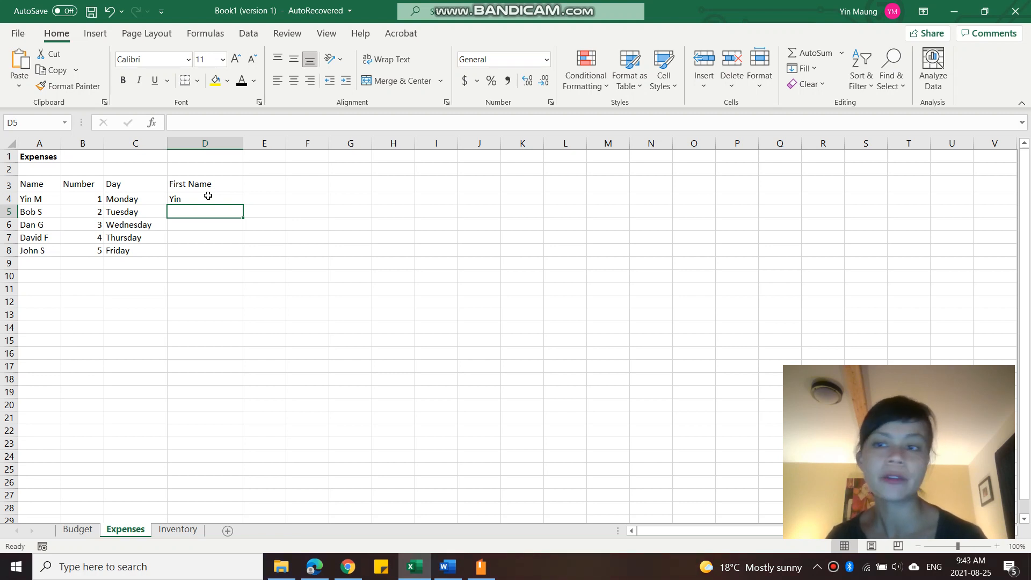
Step: Fill D4 down through D8 and switch the fill to Flash Fill to extract each first name from the Name column
click(208, 196)
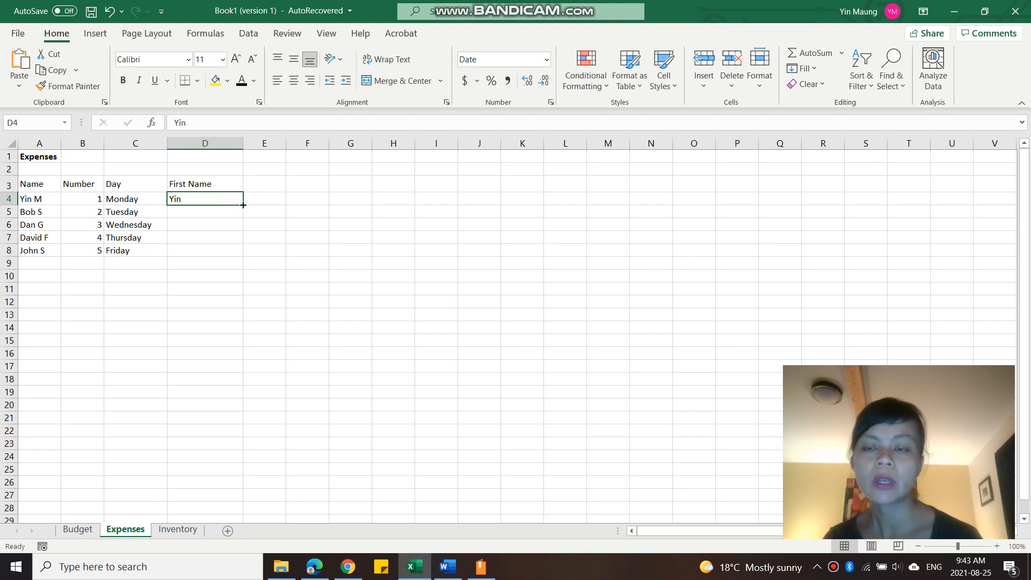
drag(244, 205, 236, 253)
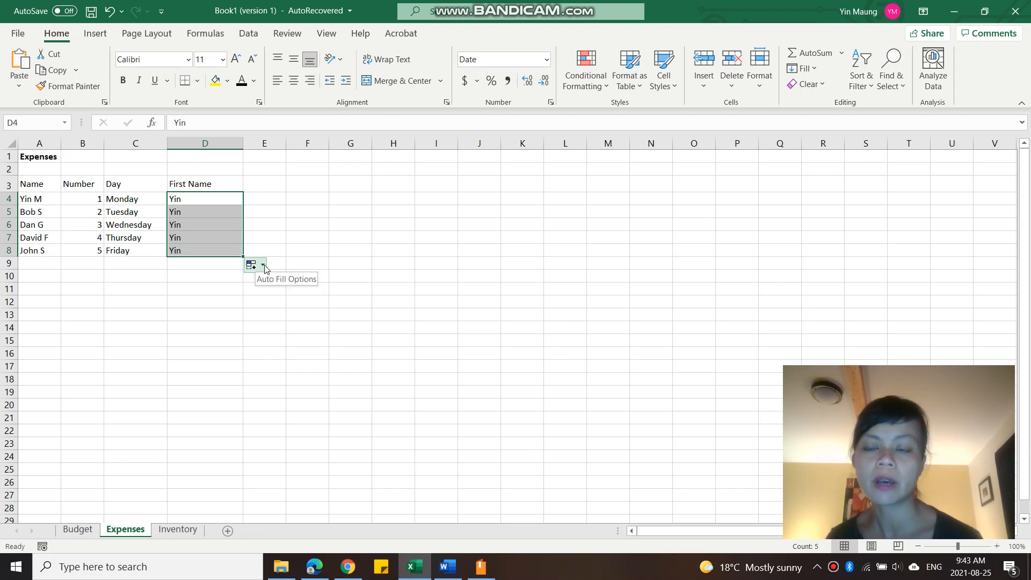
click(264, 266)
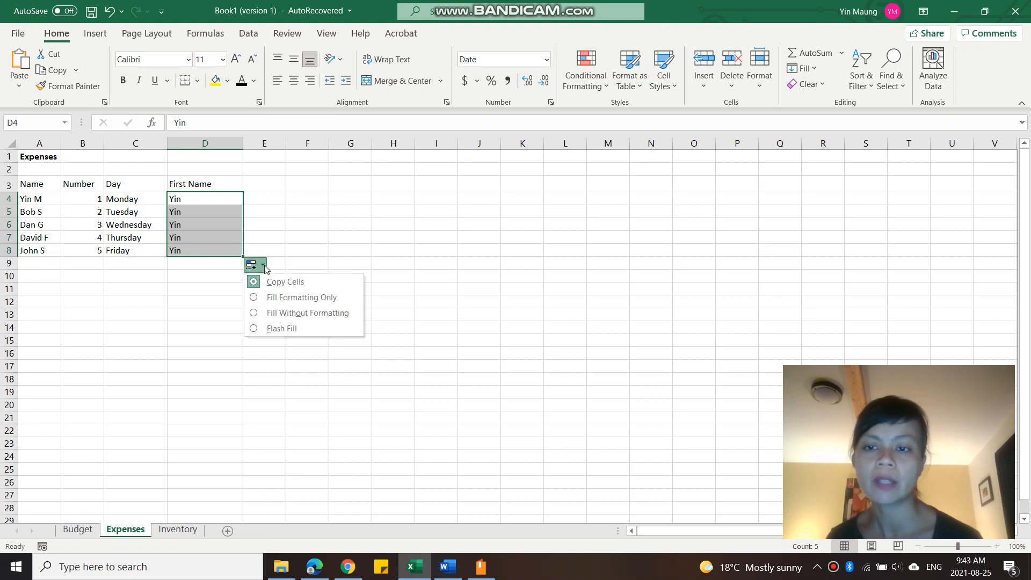
click(275, 329)
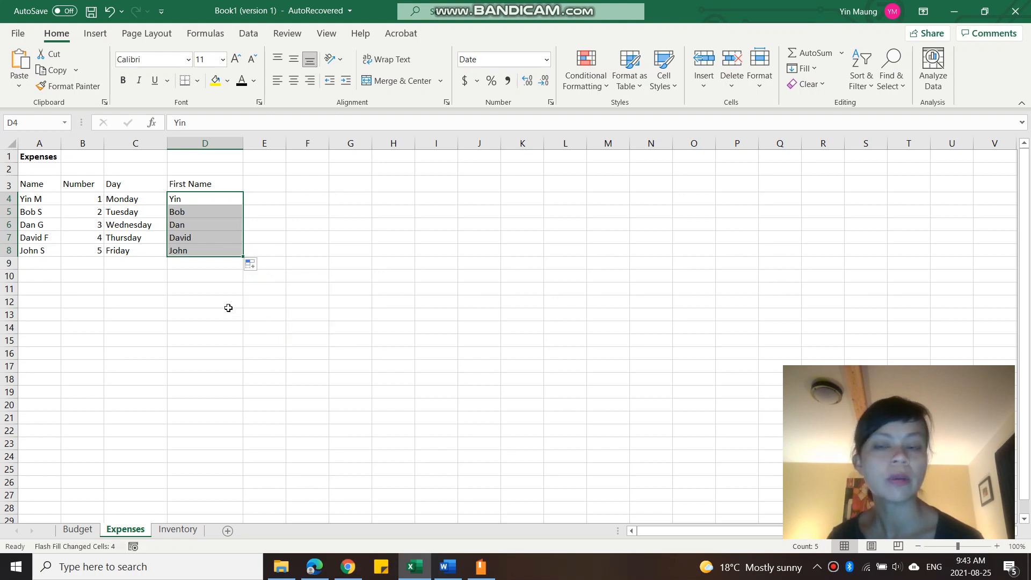
click(202, 302)
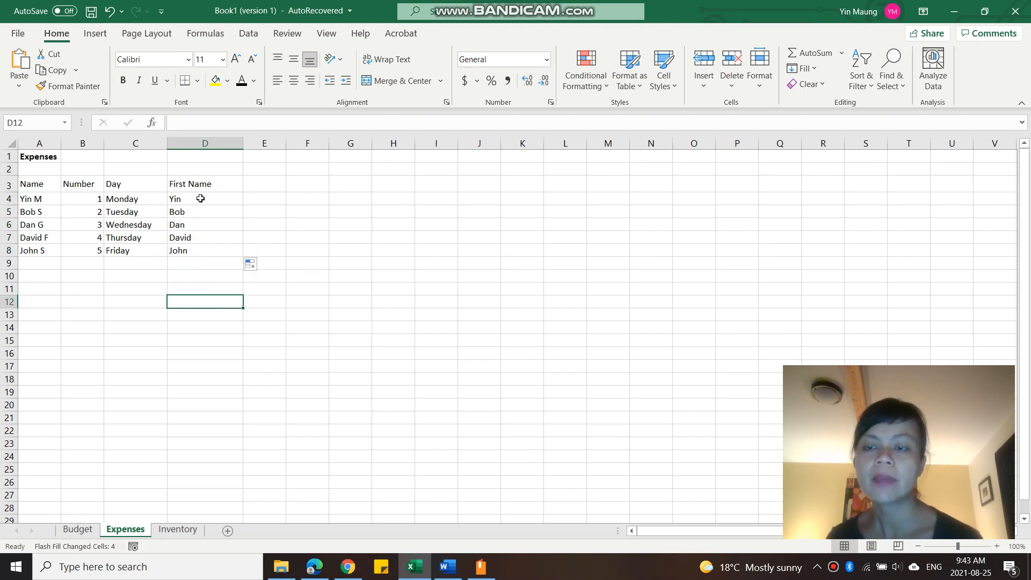
click(183, 197)
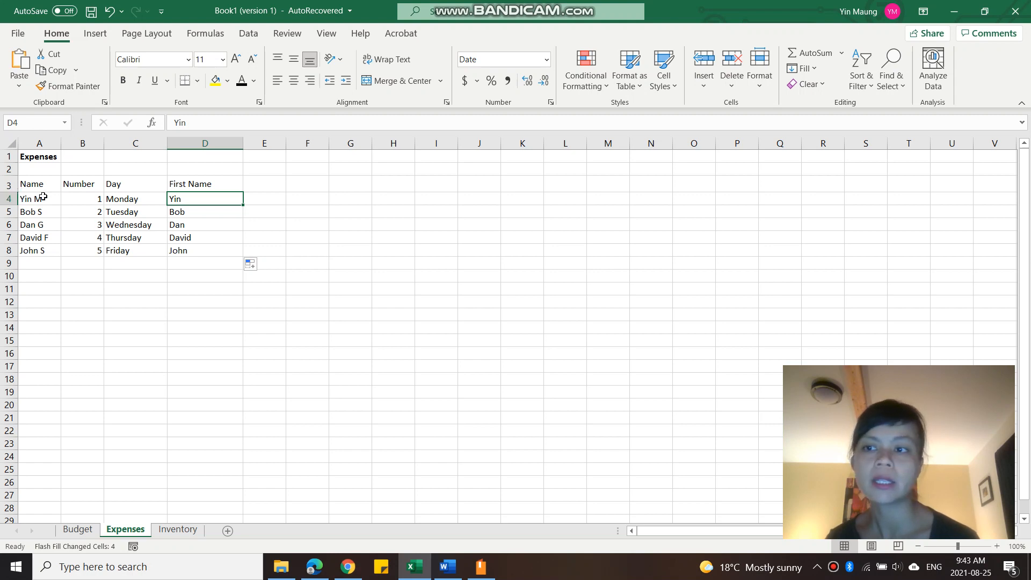
click(43, 197)
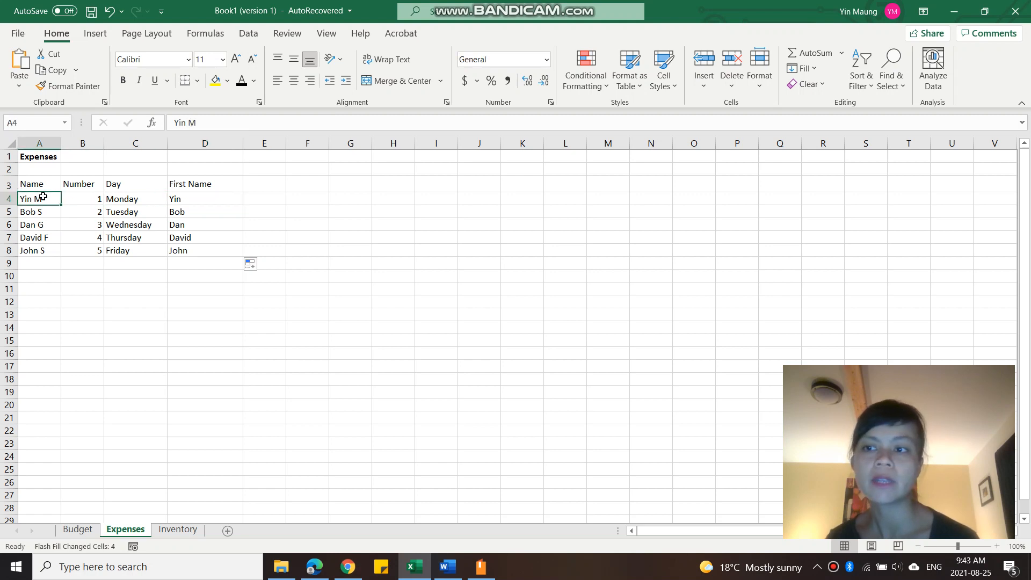
click(195, 211)
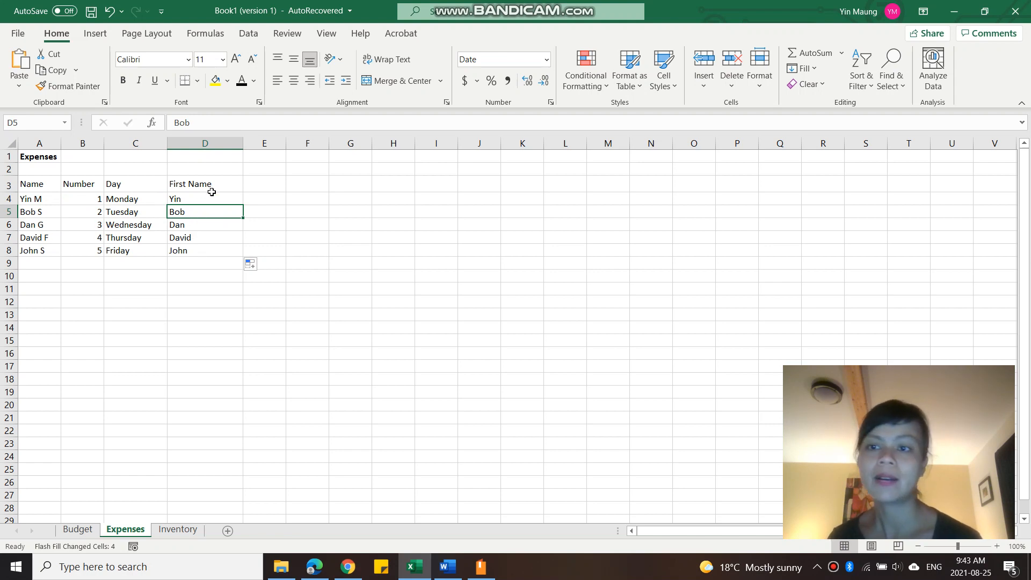
click(208, 261)
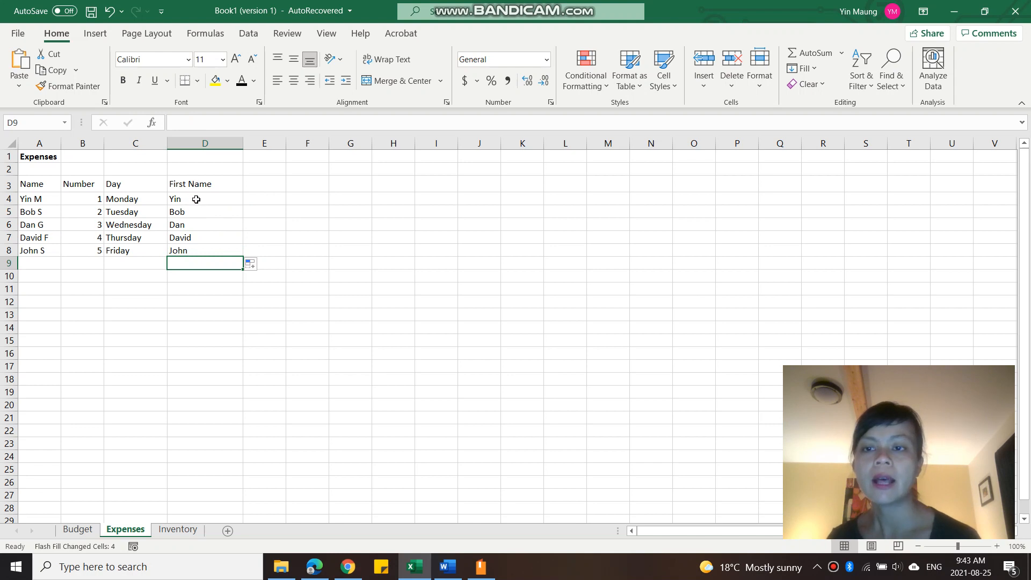
Step: Clear the contents of the First Name column in D3:D8
click(189, 184)
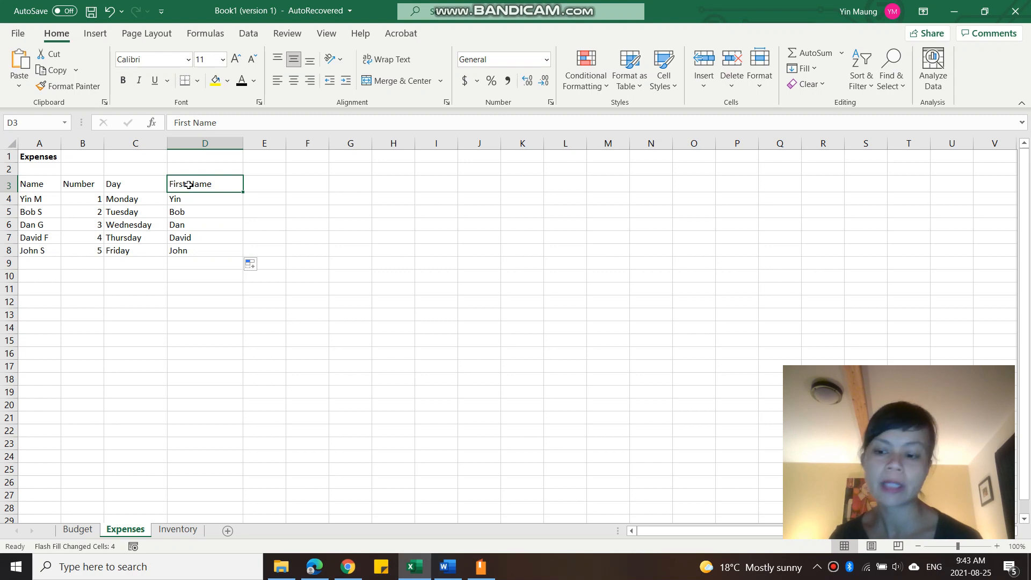
shift+click(206, 252)
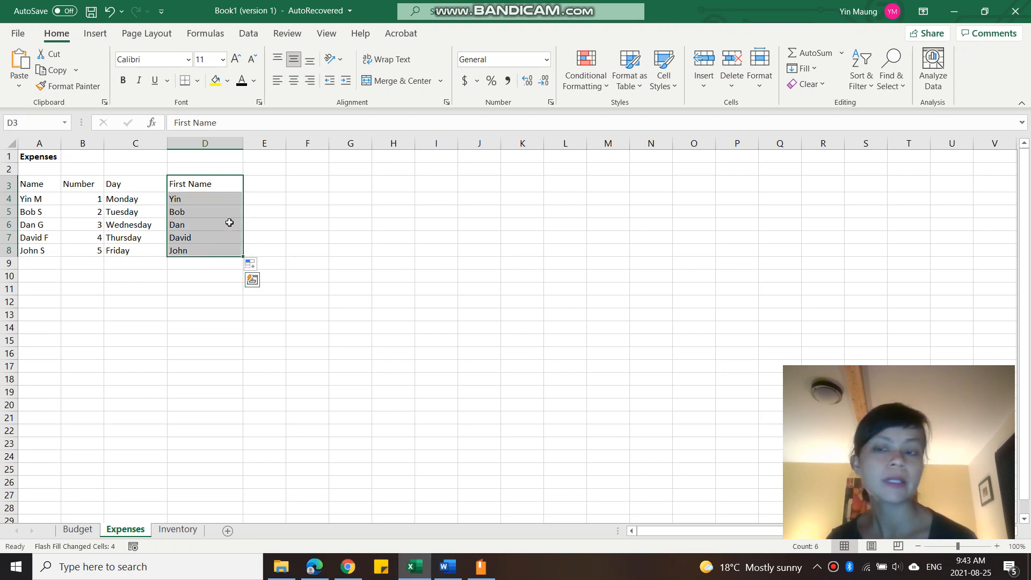
click(263, 207)
drag(210, 185, 211, 253)
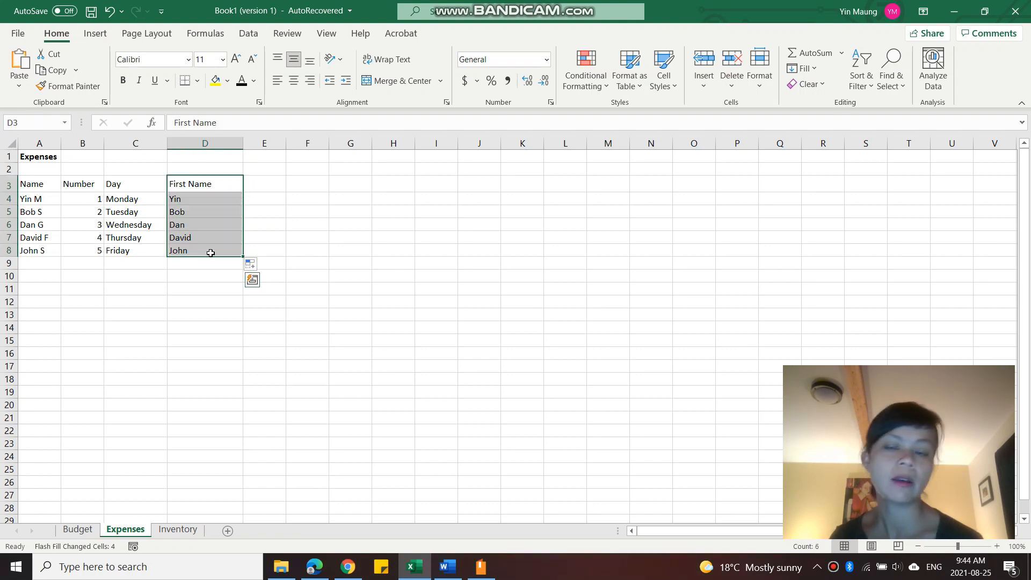
right_click(218, 229)
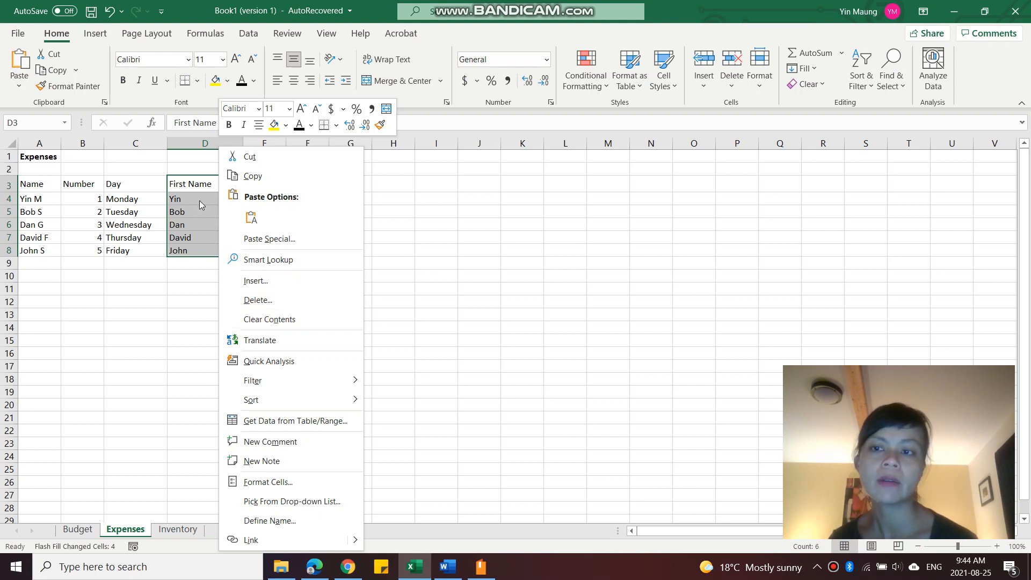
click(824, 87)
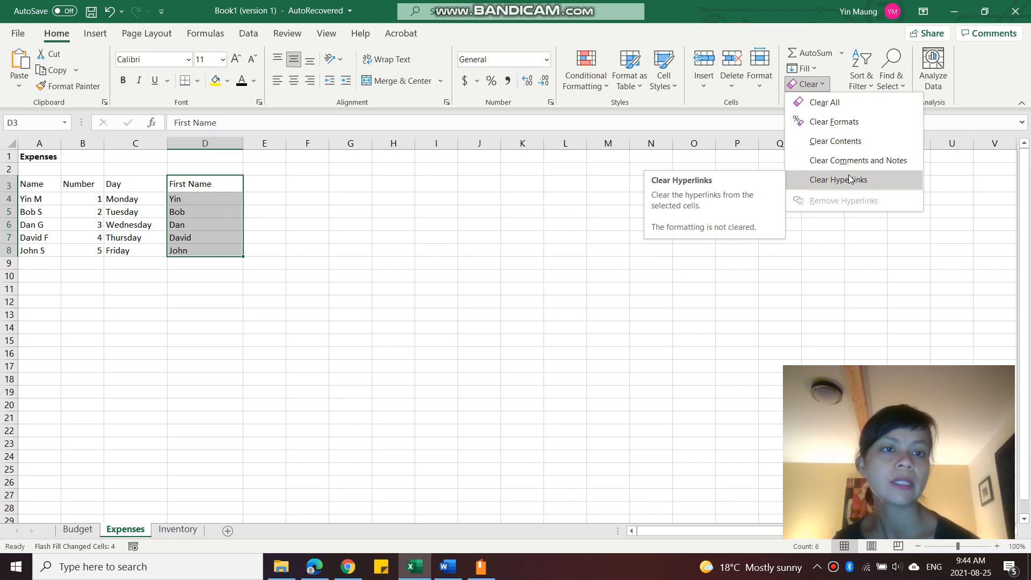
click(844, 147)
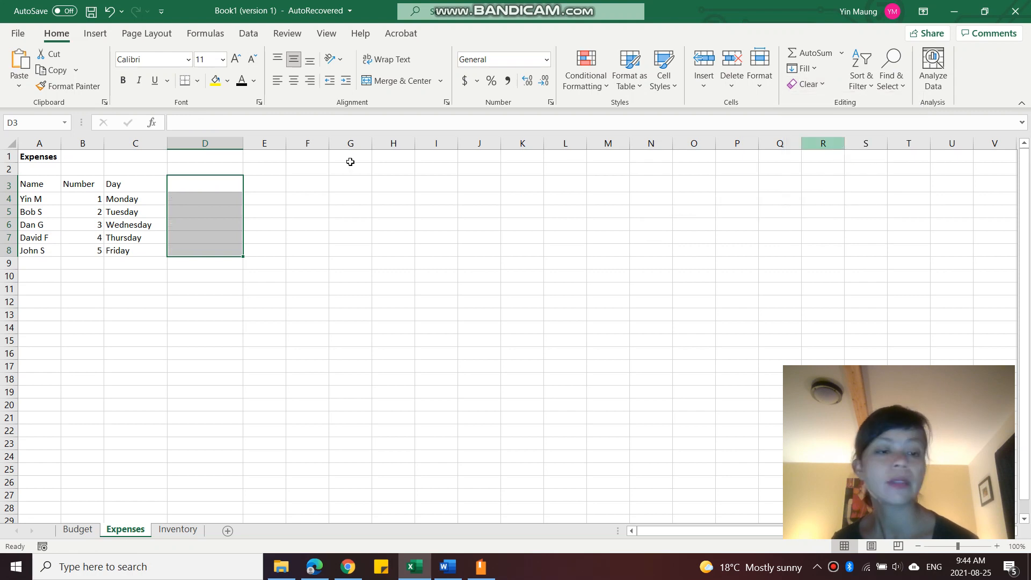
Step: Make the Day column in C3:C8 bold
click(147, 185)
drag(147, 185, 143, 250)
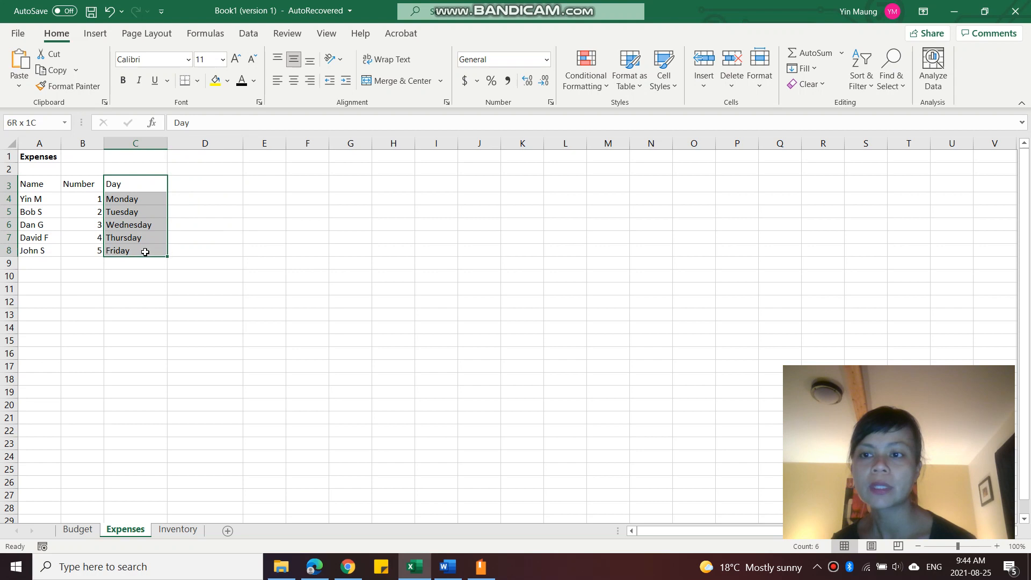
click(123, 80)
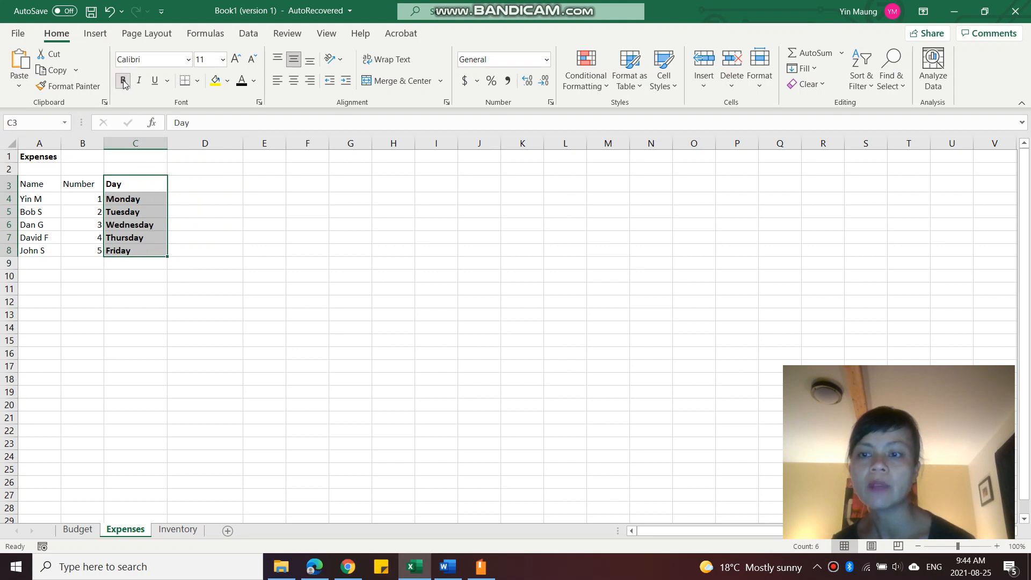
Step: Clear only the formatting of the Day column in C3:C8, and undo that clearing
click(824, 85)
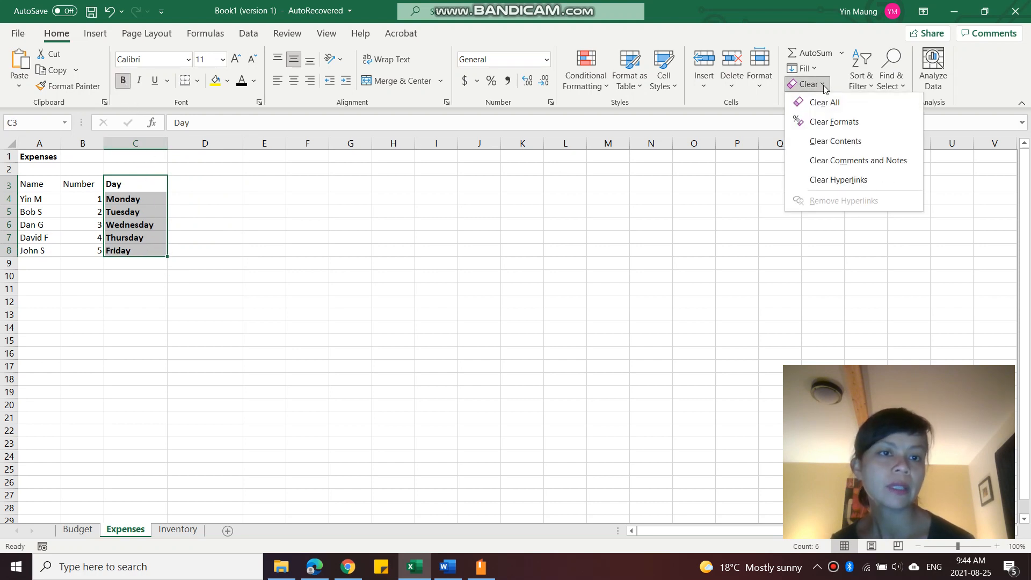
click(846, 122)
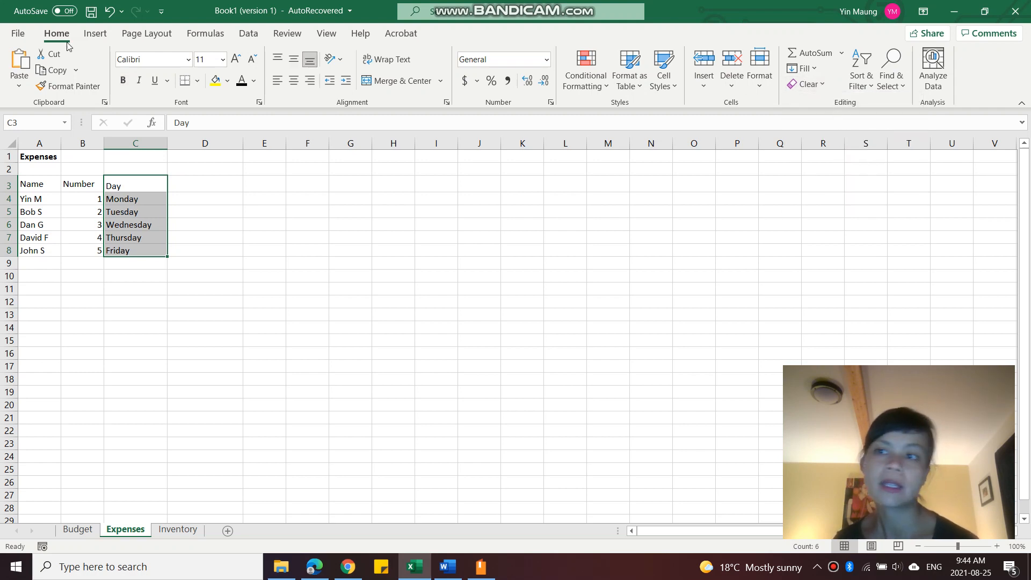
click(109, 10)
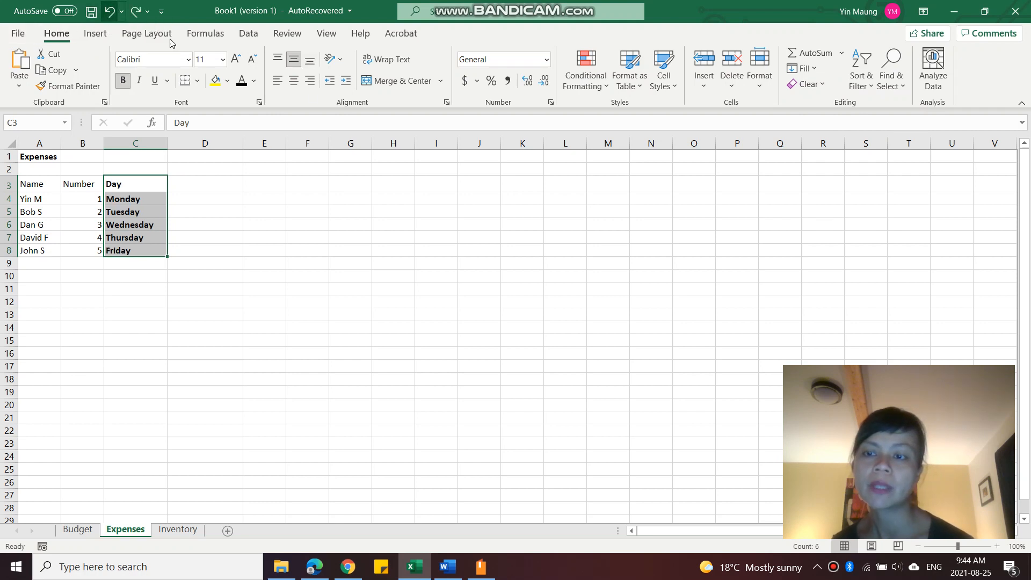
Step: Clear only the contents of the Day column in C3:C8, leaving its formatting in place
click(821, 84)
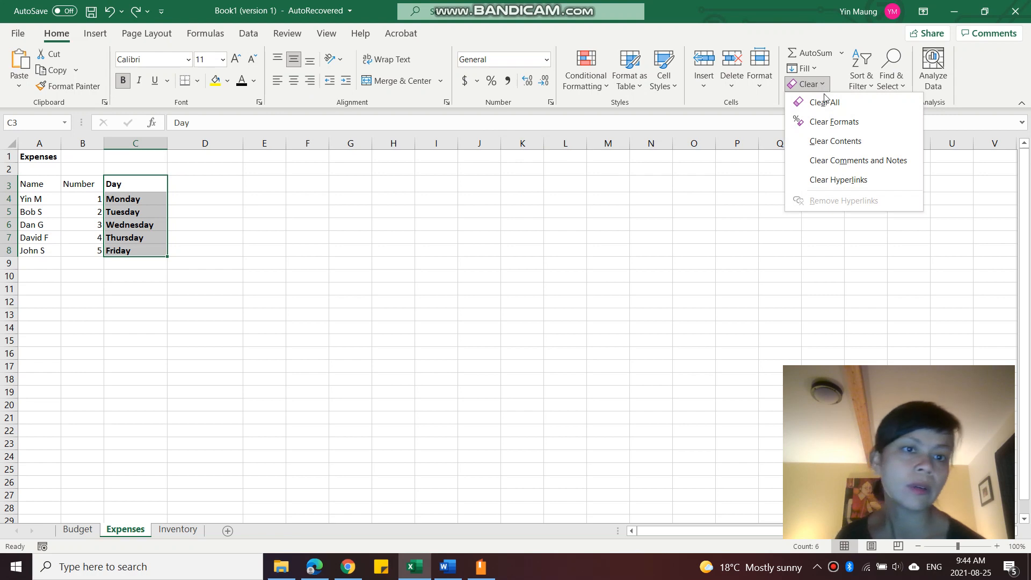
click(835, 141)
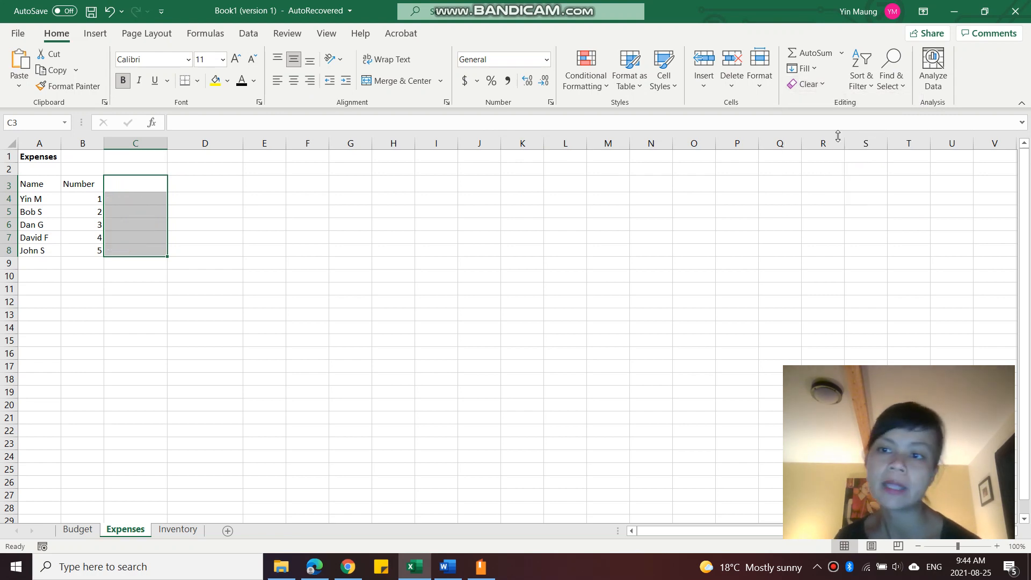
click(188, 288)
Step: Enter "Day" in C3 and "Monday" in C4 of the cleared column
click(137, 185)
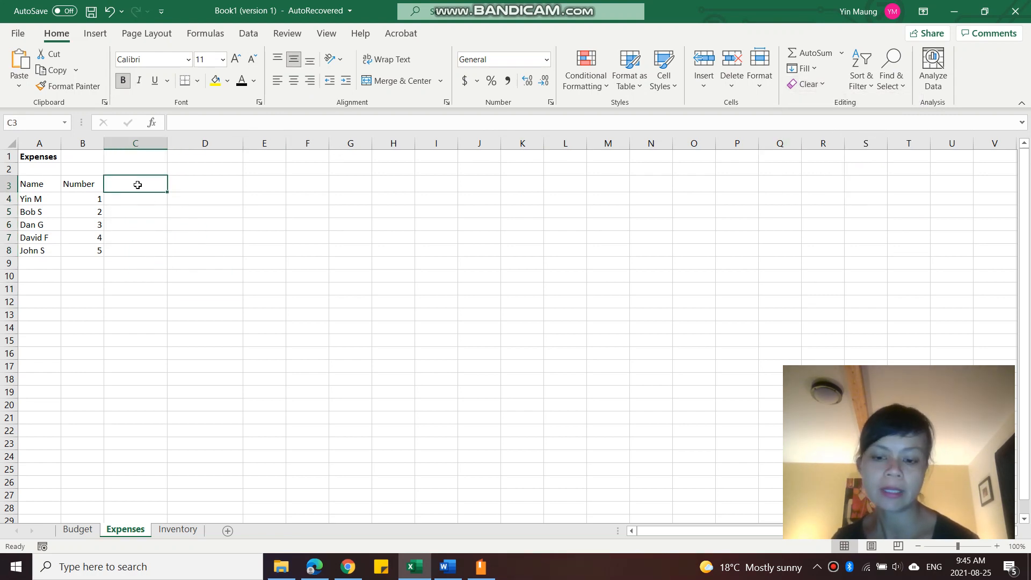
text(Day)
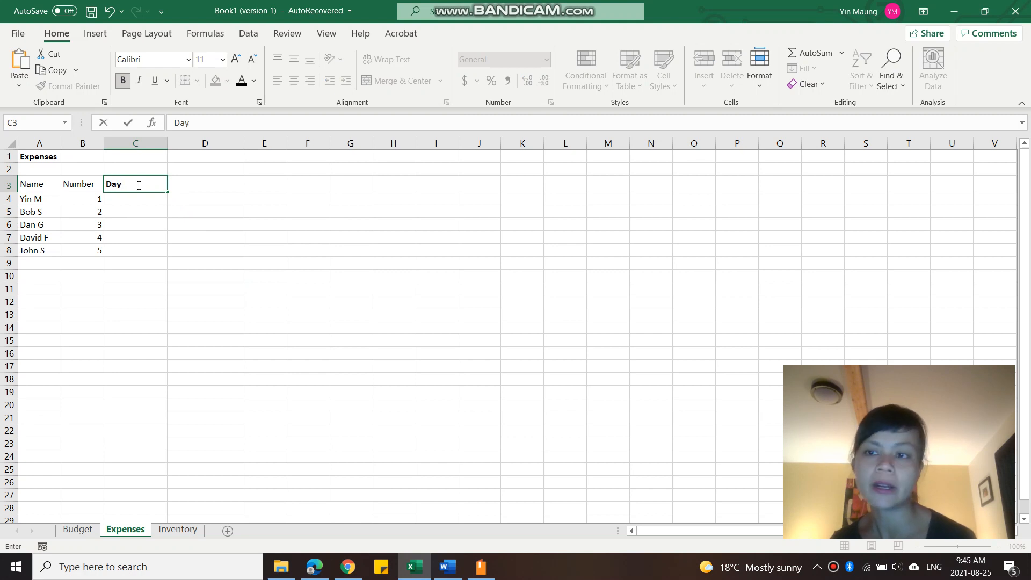
key(Return)
text(Monday)
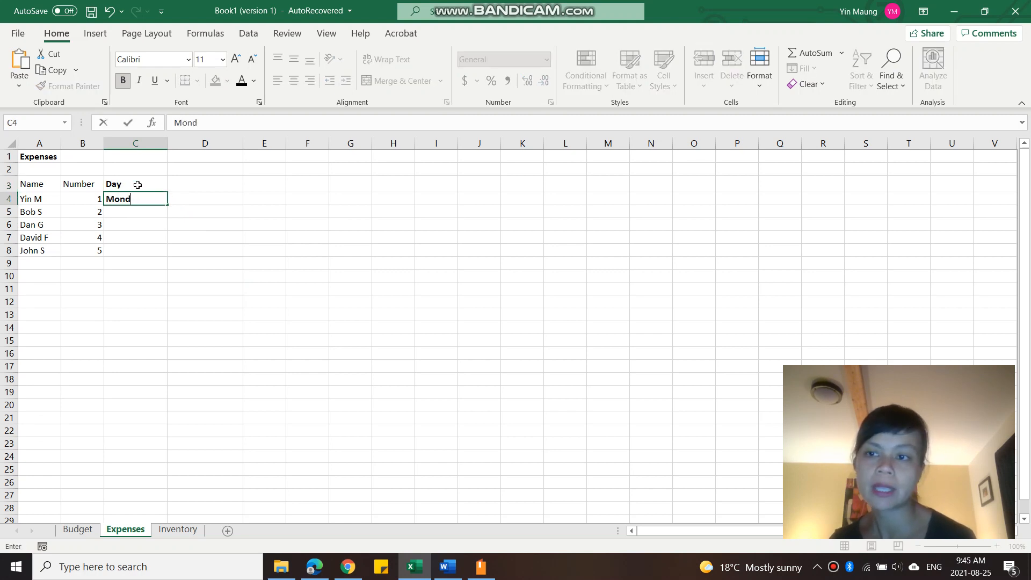
click(144, 249)
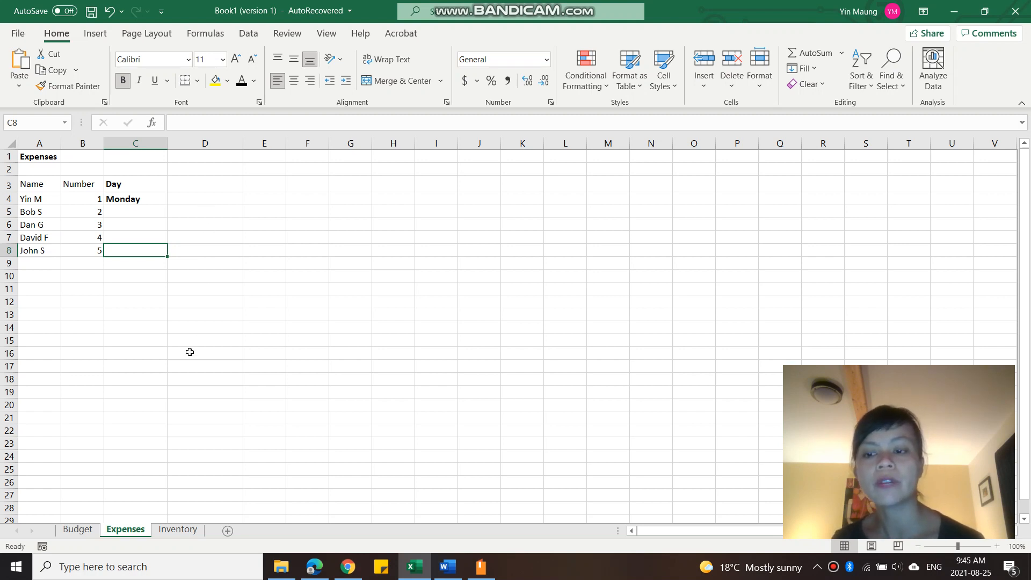
click(177, 531)
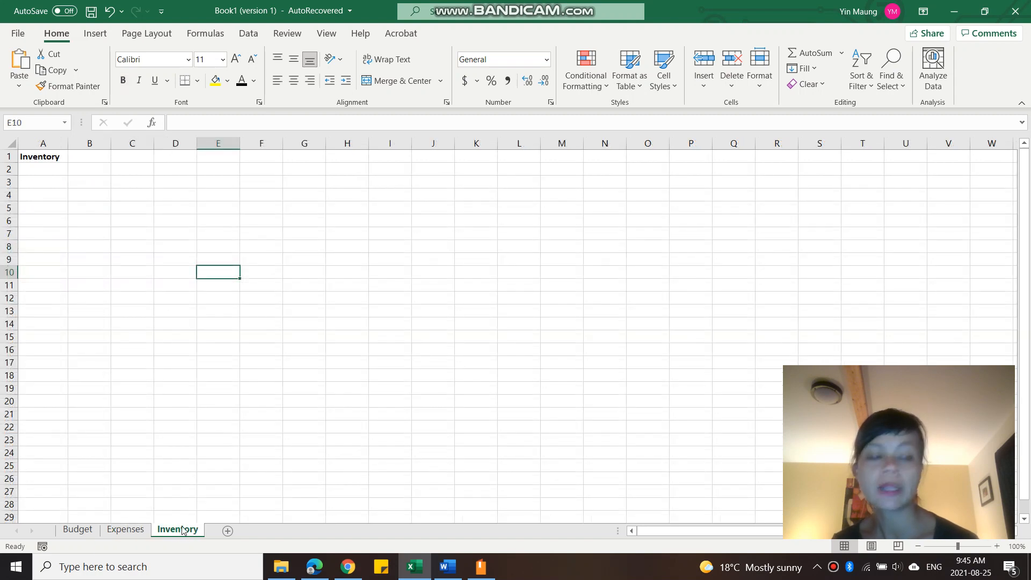
click(74, 532)
click(128, 531)
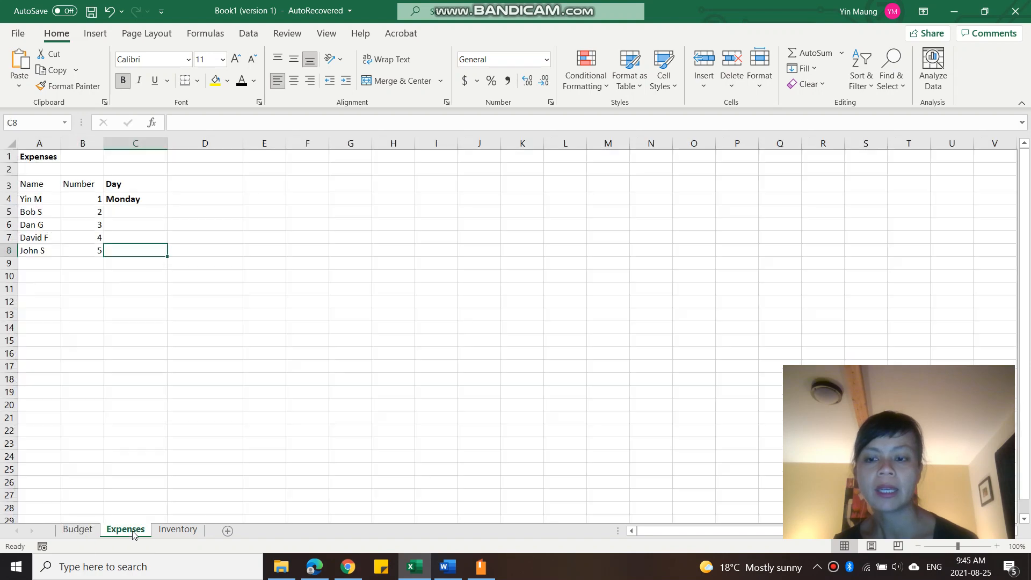
Step: Enter the heading "Quantity per box" in A3 of the Inventory sheet
click(179, 533)
click(39, 182)
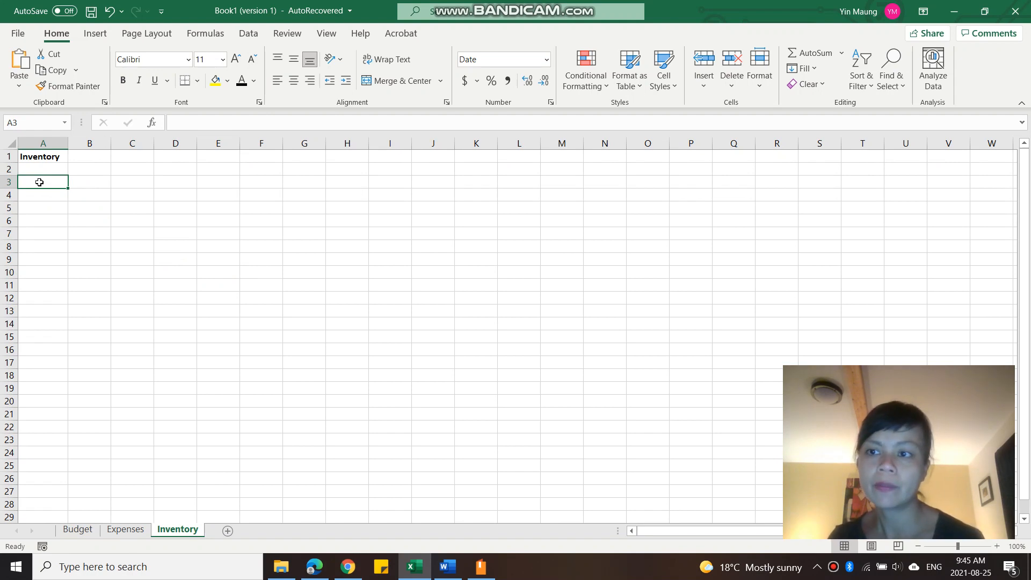
text(Quan)
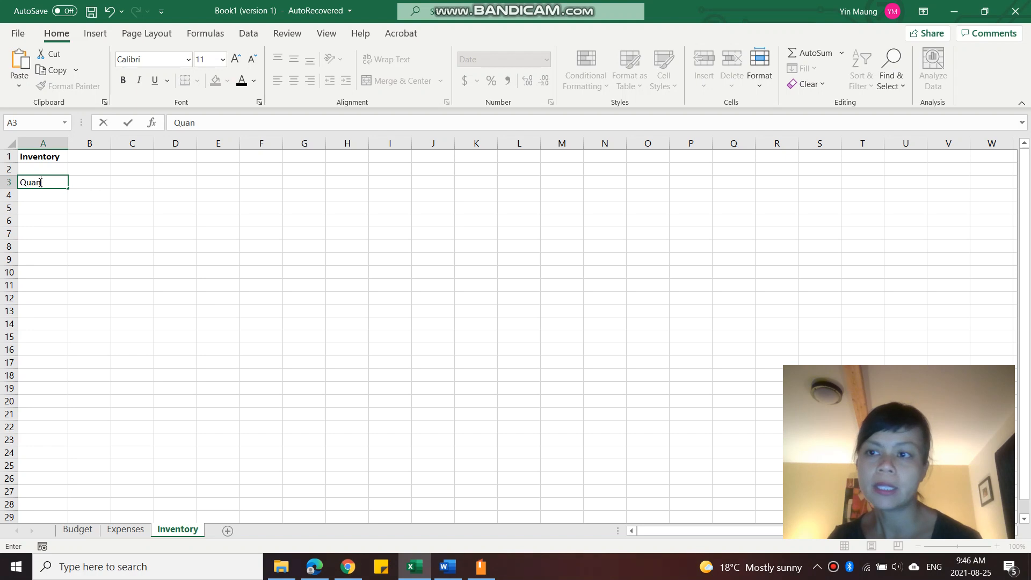
text(ti)
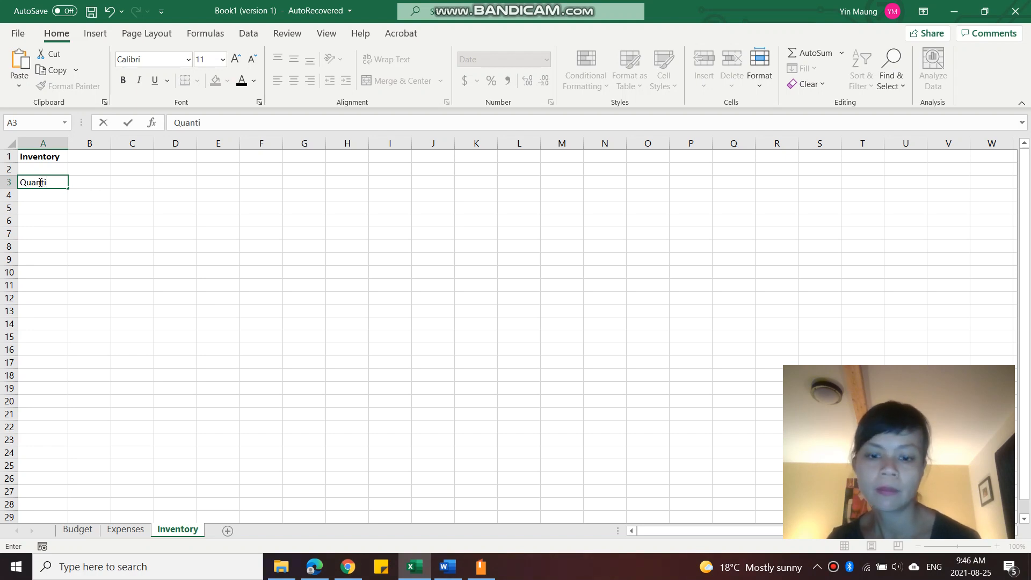
text(ty)
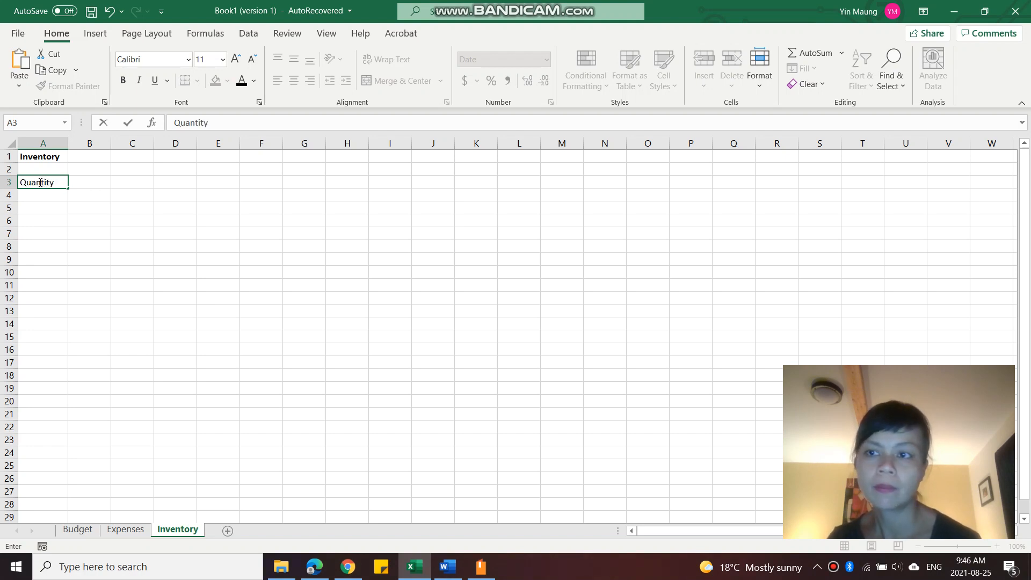
text( oer)
key(BackSpace)
key(BackSpace)
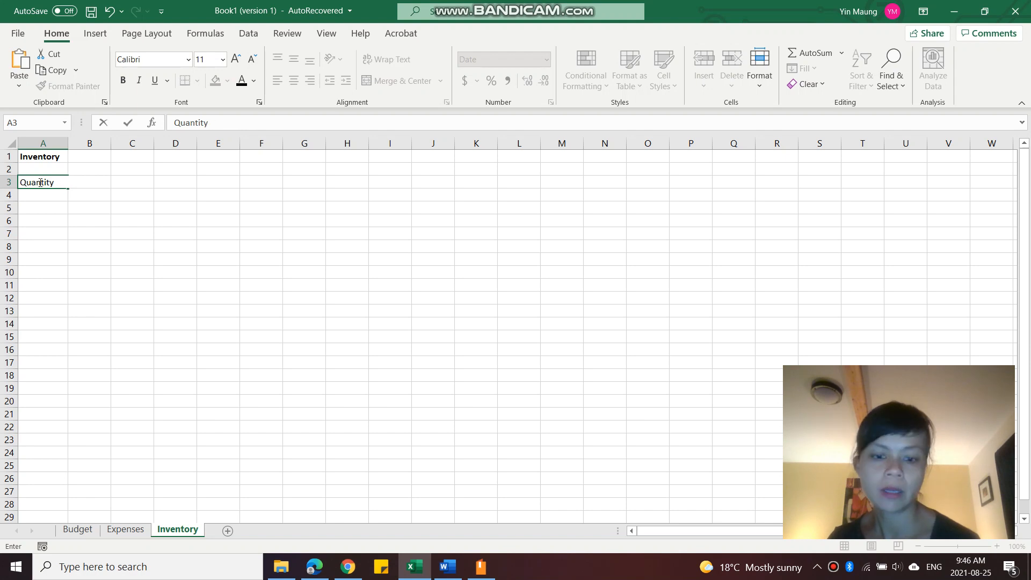
text(per box)
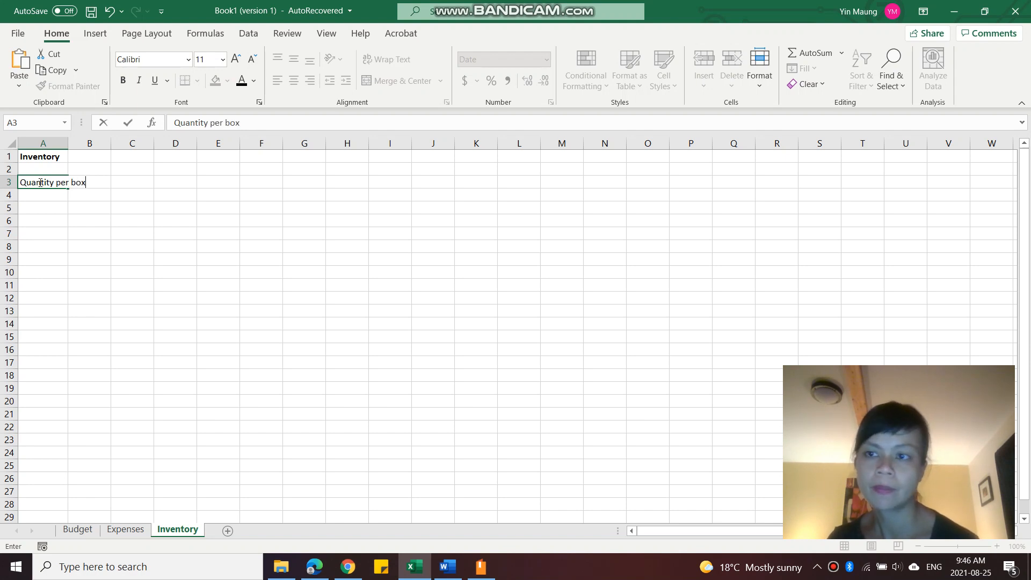
click(106, 244)
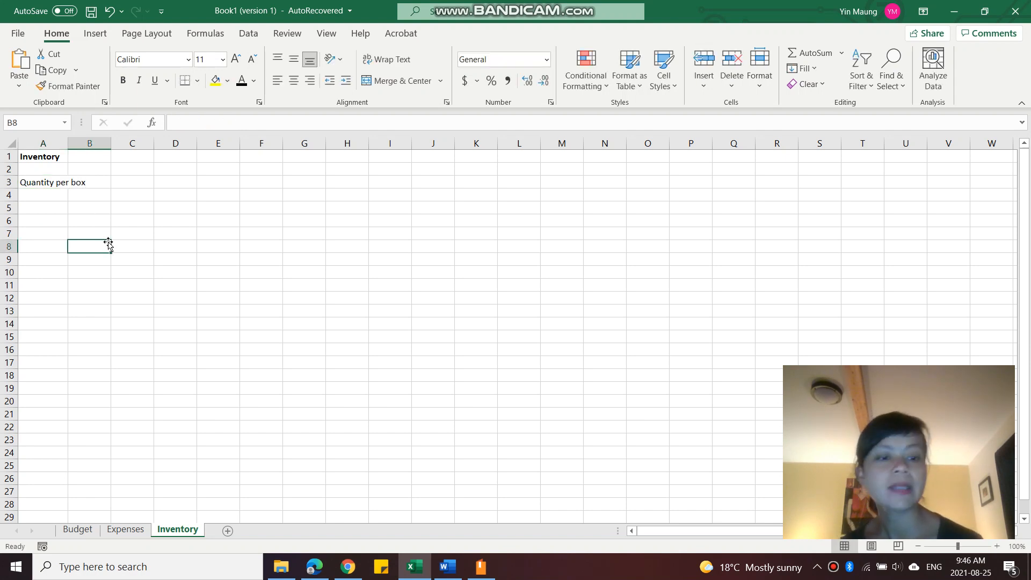
Step: Widen column A to fit the heading in A3, and undo the widening
click(48, 183)
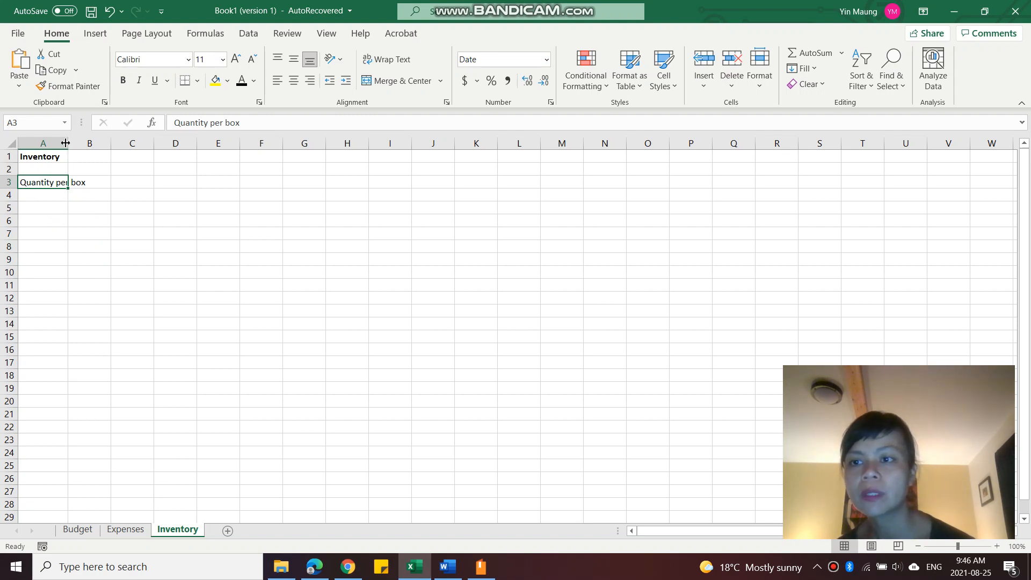
drag(67, 143, 96, 144)
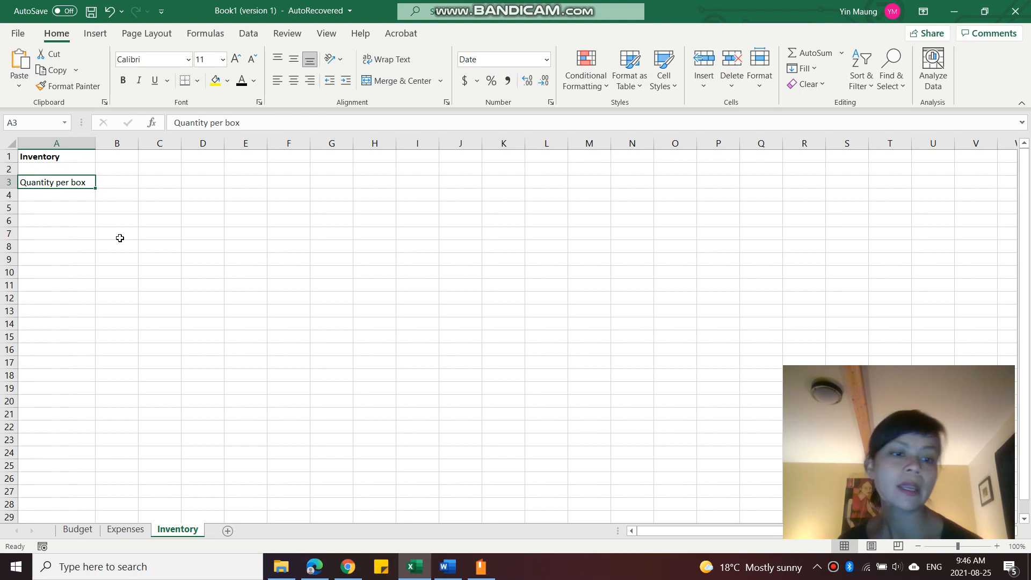
click(110, 11)
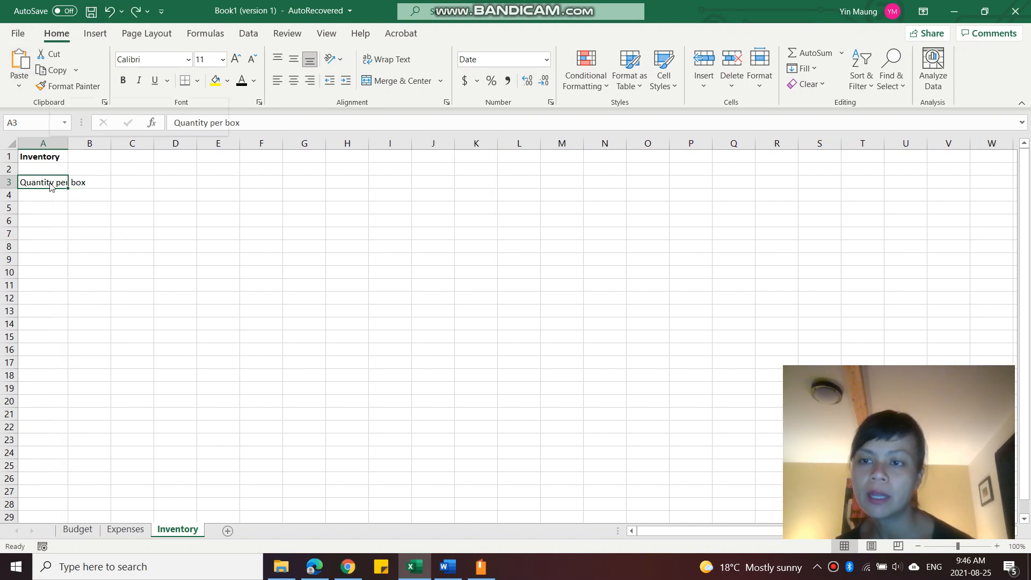
Step: Turn on the Wrap text alignment option for the "Quantity per box" heading in A3 through Format Cells
right_click(48, 183)
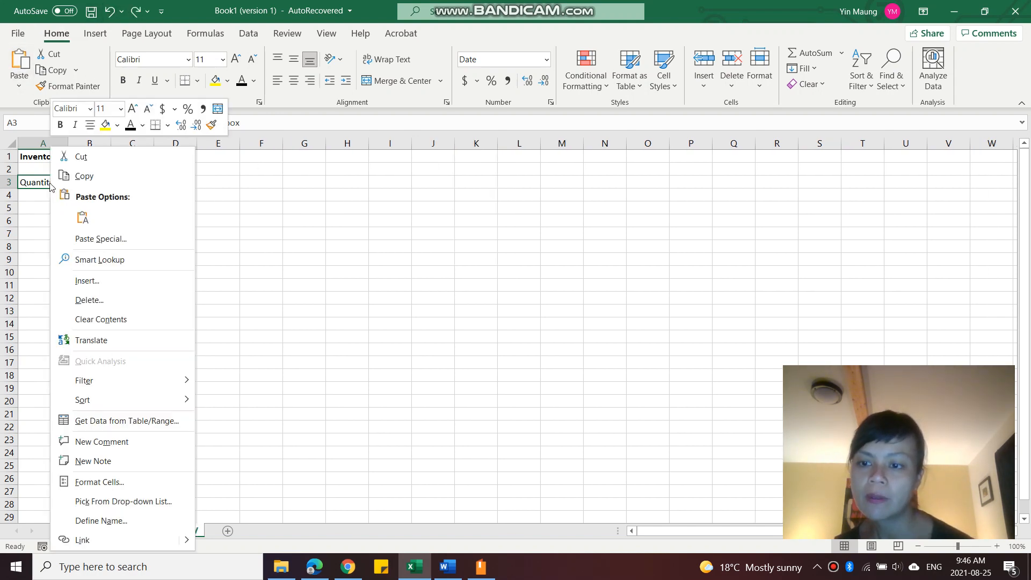
click(165, 478)
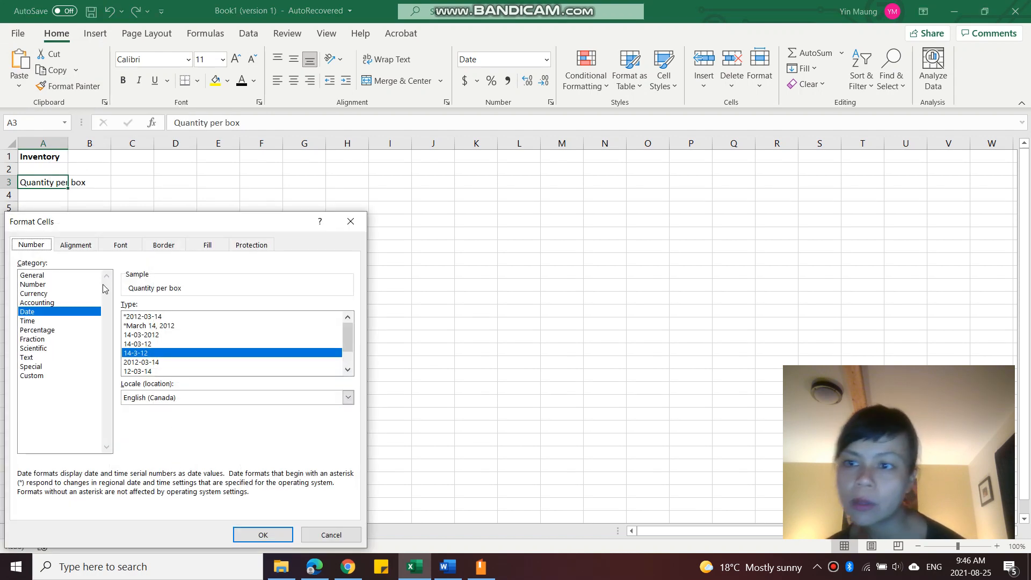
click(80, 247)
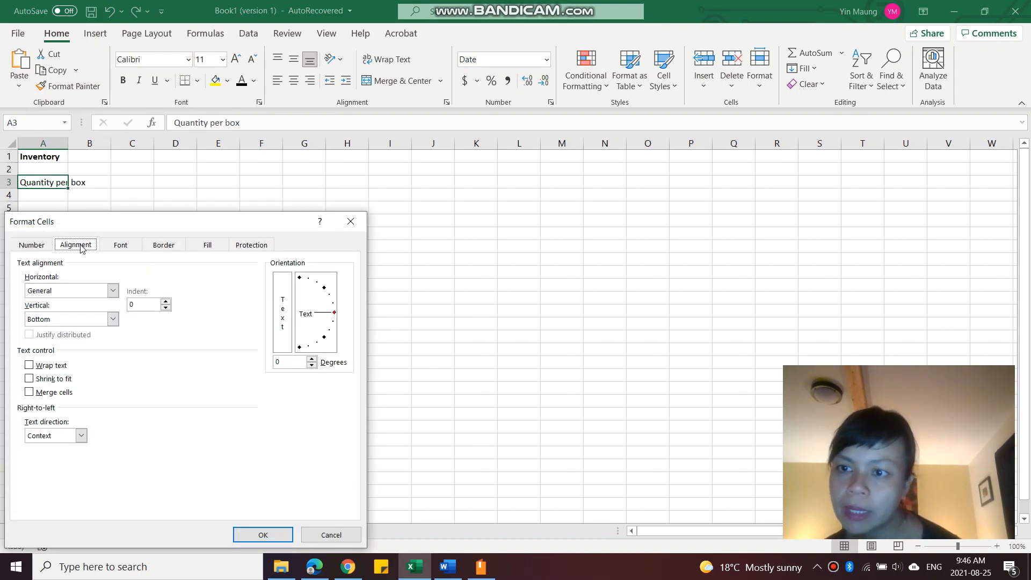
click(65, 367)
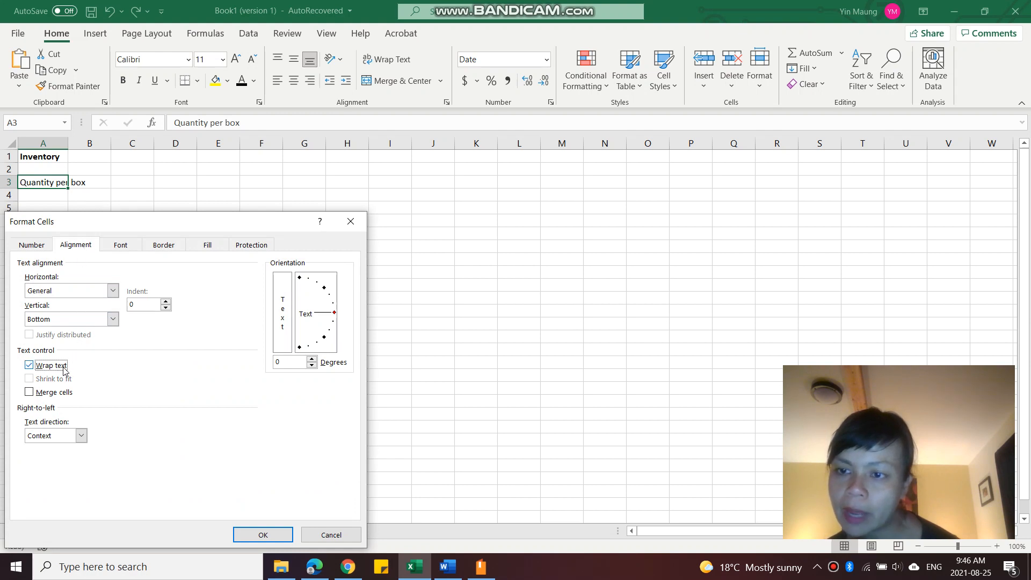
click(276, 533)
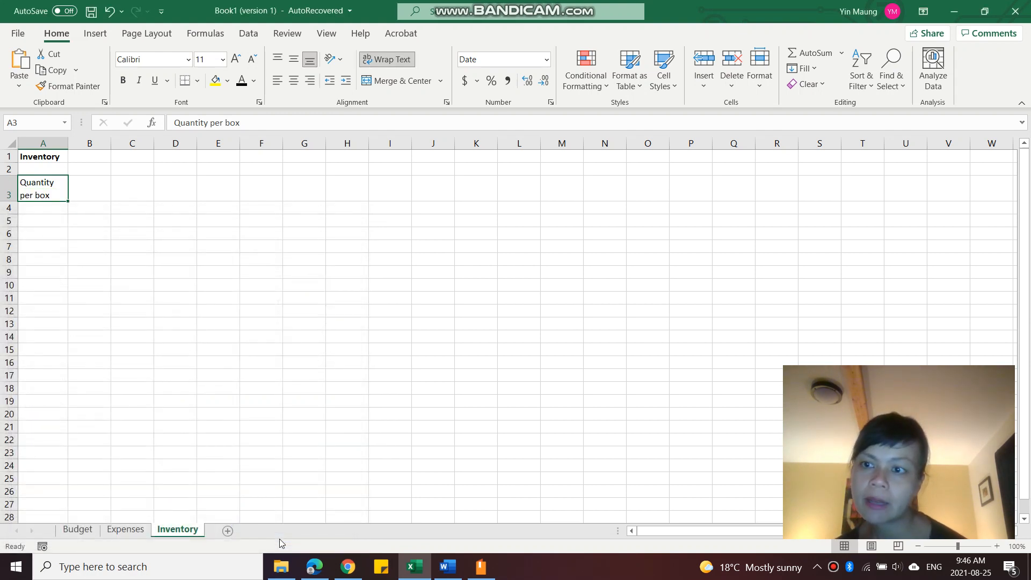
click(129, 277)
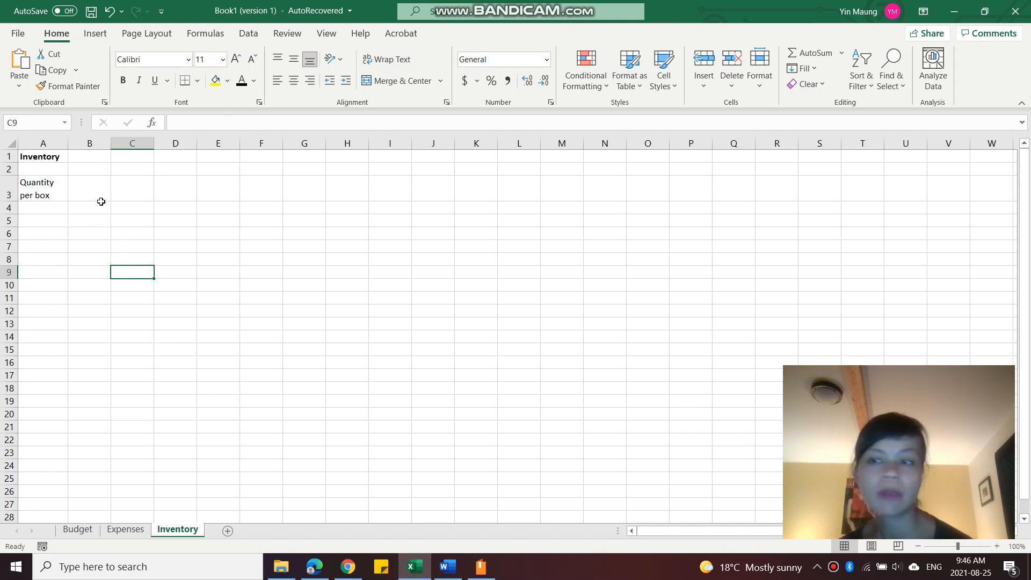
Step: Enter the heading "Number of boxes" in B3
click(86, 189)
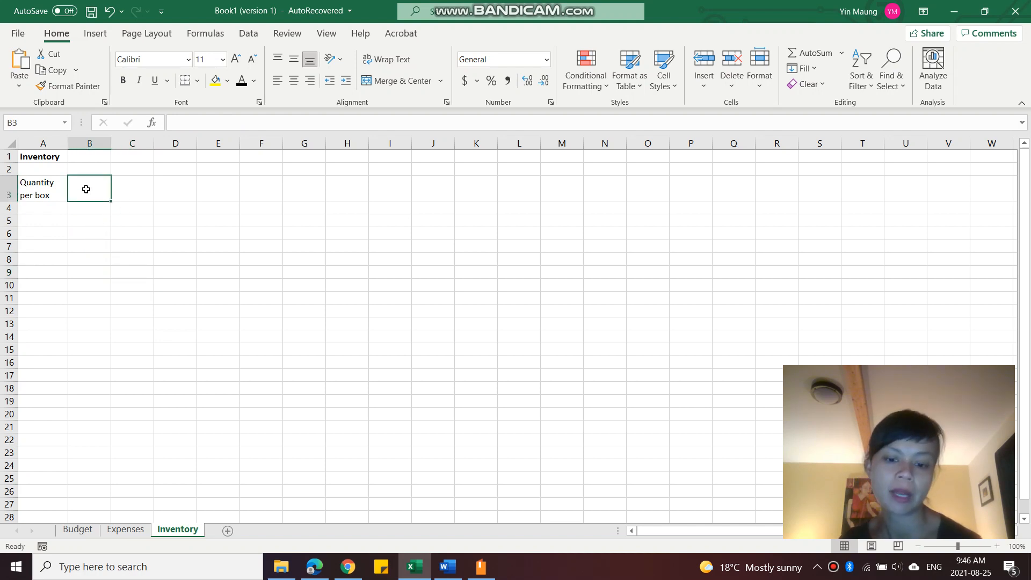
text(Number of boxes)
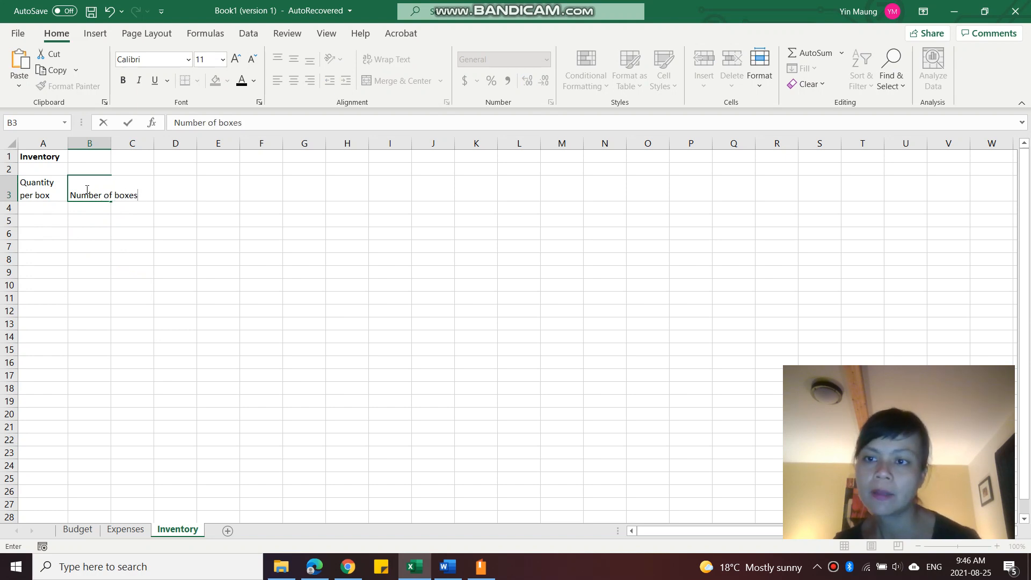
key(Return)
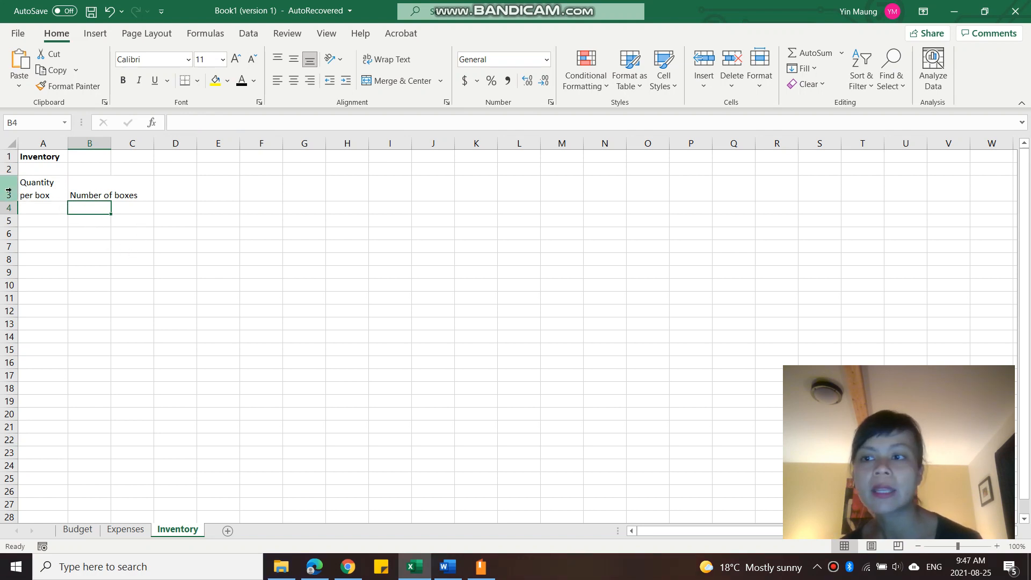
click(45, 188)
click(88, 193)
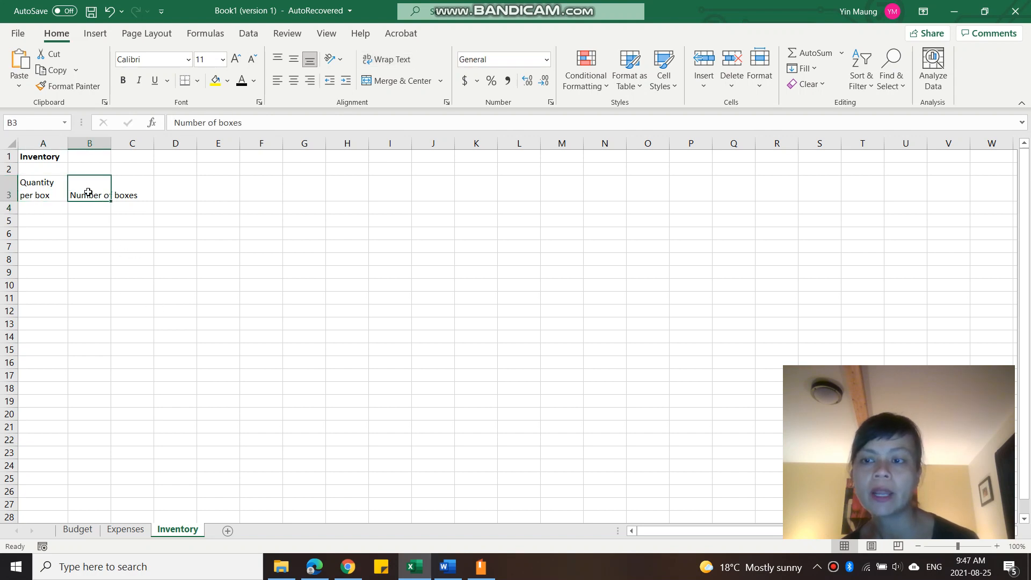
click(33, 189)
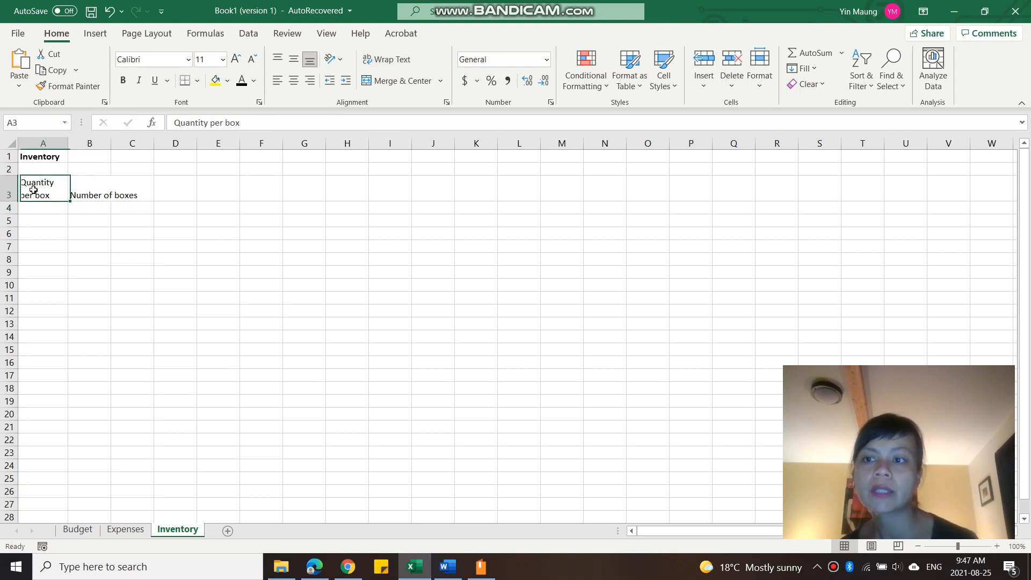
click(81, 187)
click(130, 188)
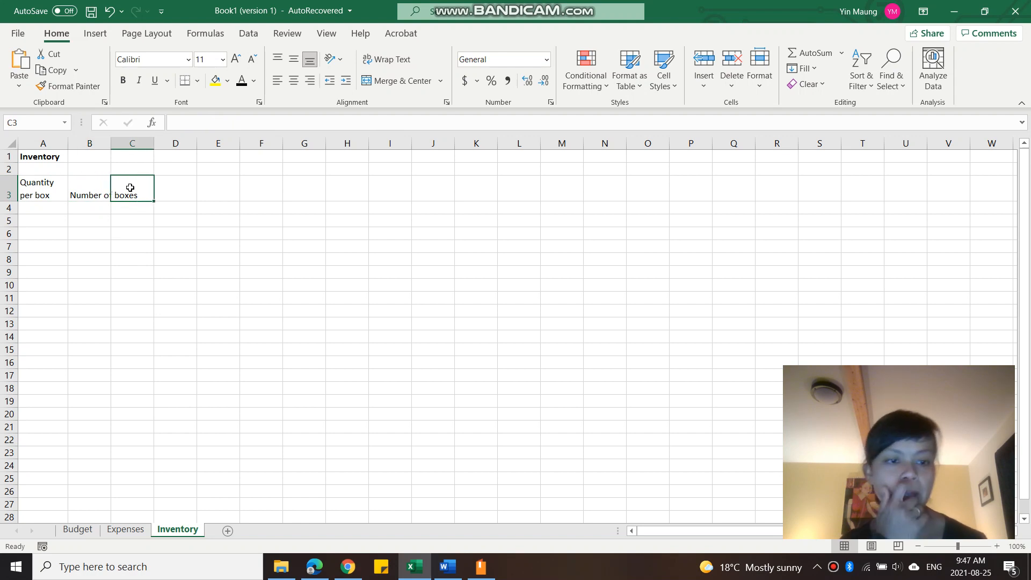
Step: Apply the Wrap text alignment option to the whole of row 3 through Format Cells
click(9, 188)
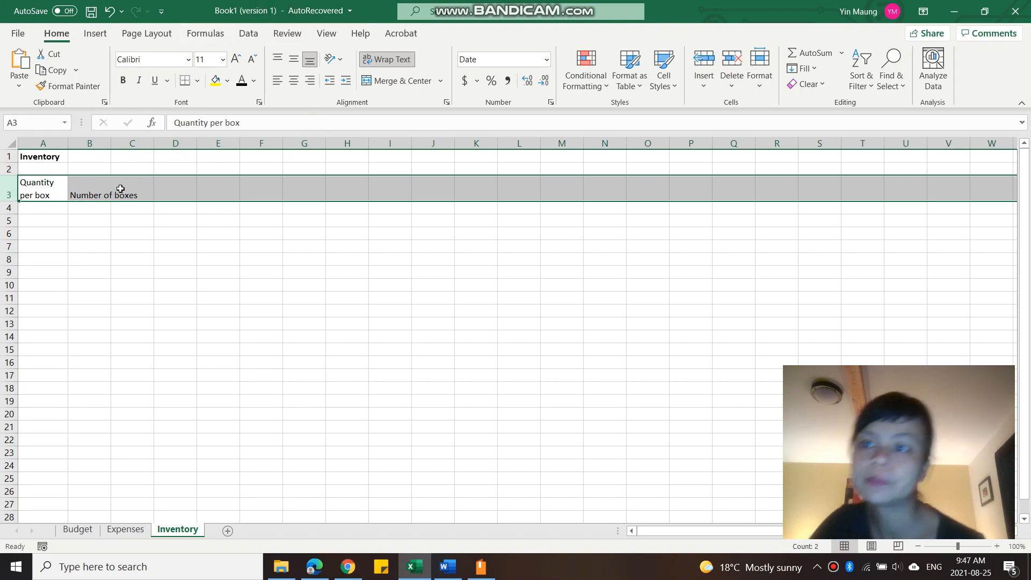
right_click(13, 192)
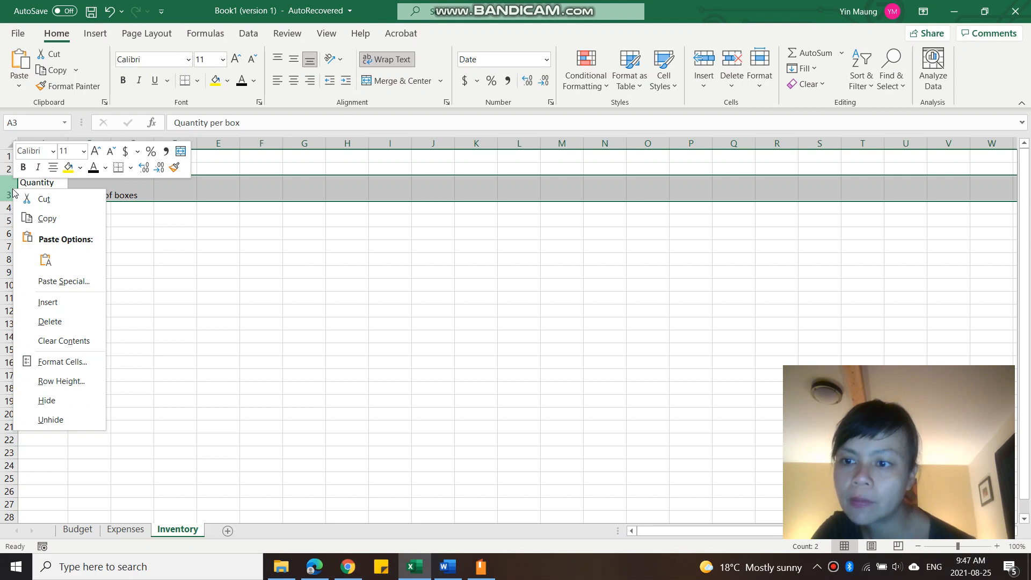
click(85, 364)
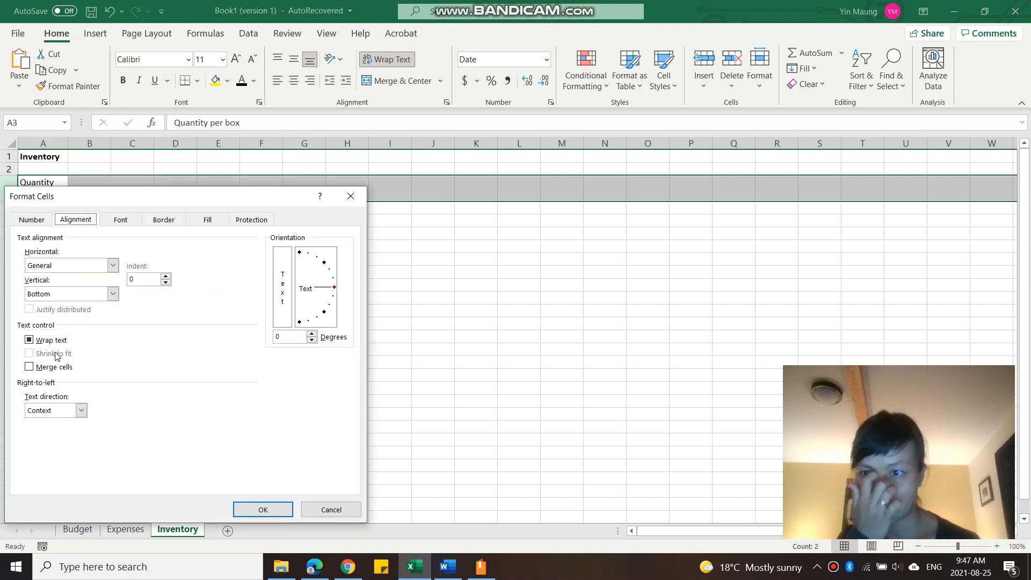
click(34, 342)
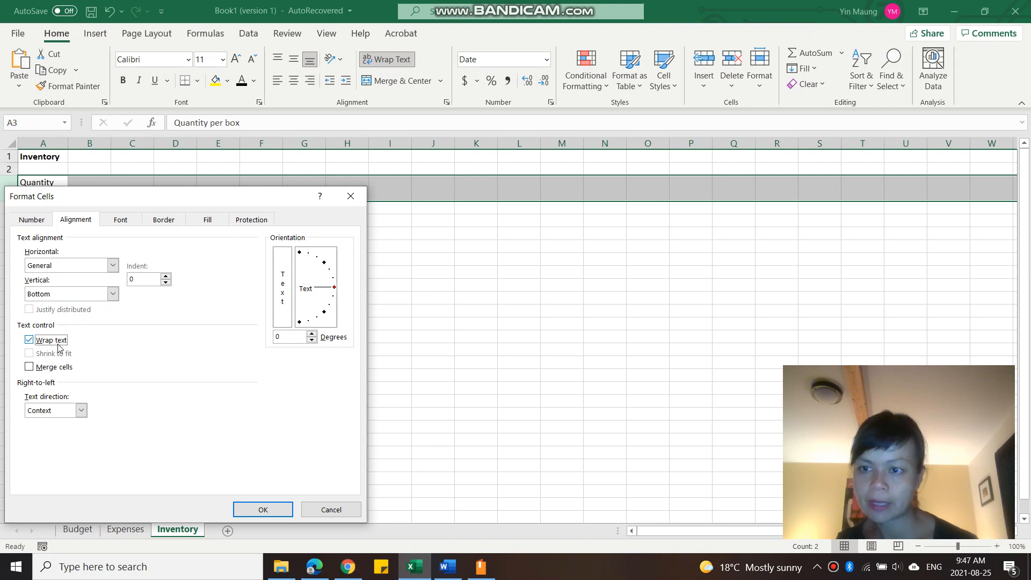
click(263, 510)
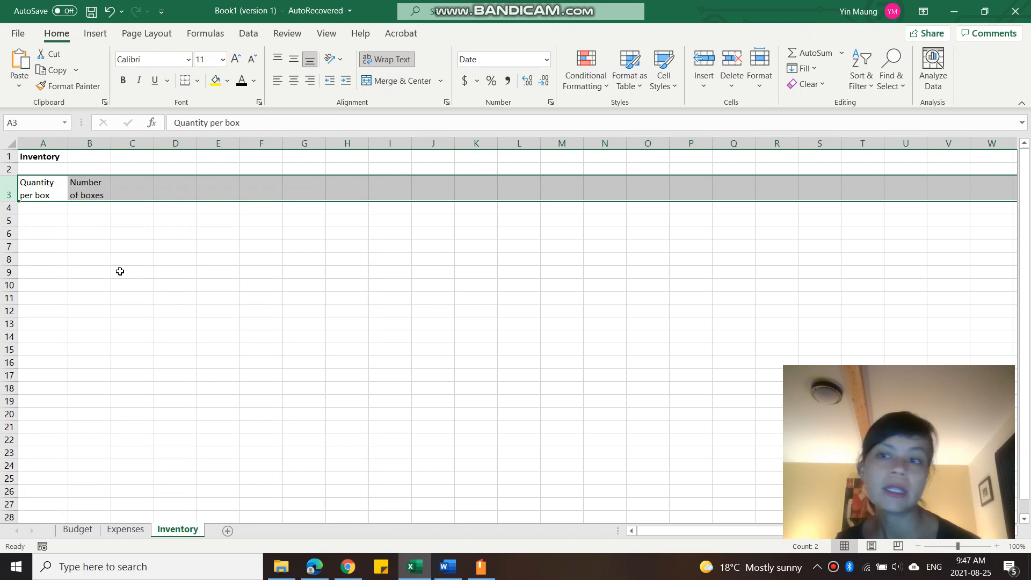
click(29, 235)
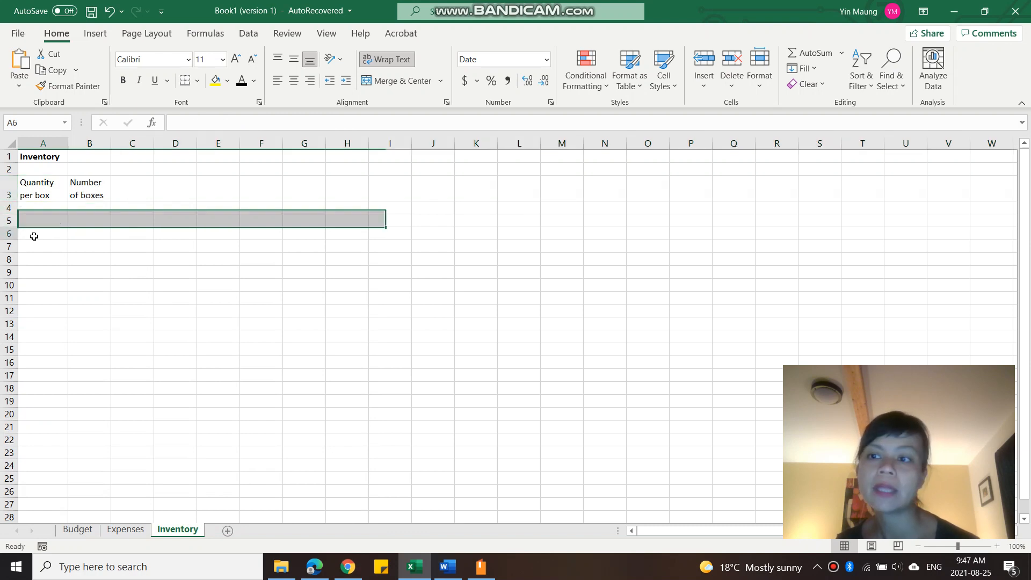
Step: Make the whole of row 3 bold, and remove the bold again
click(9, 195)
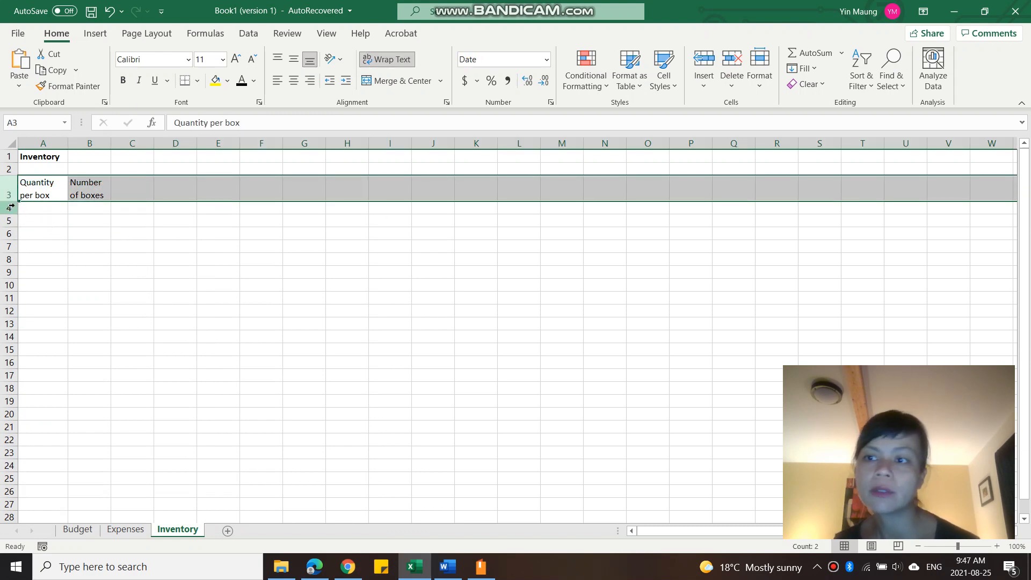
click(123, 81)
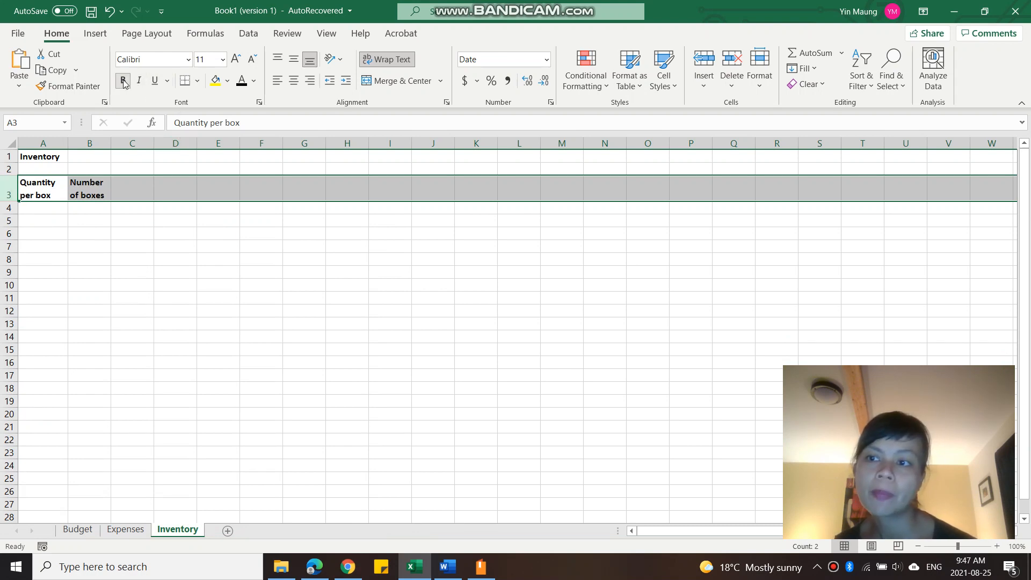
click(123, 80)
click(109, 238)
Step: Enter the heading "Total Number" in C3
click(134, 187)
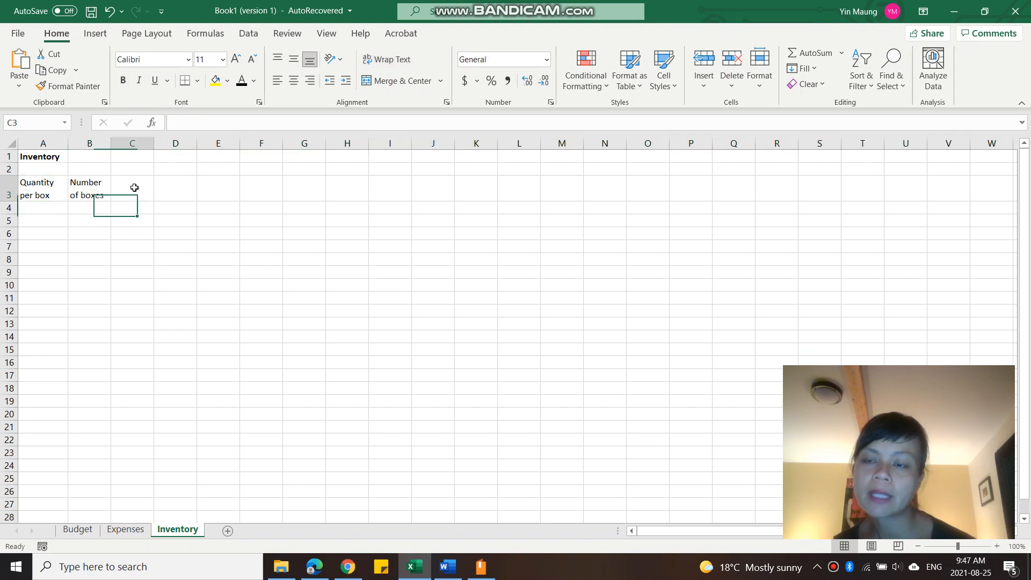
text(Total)
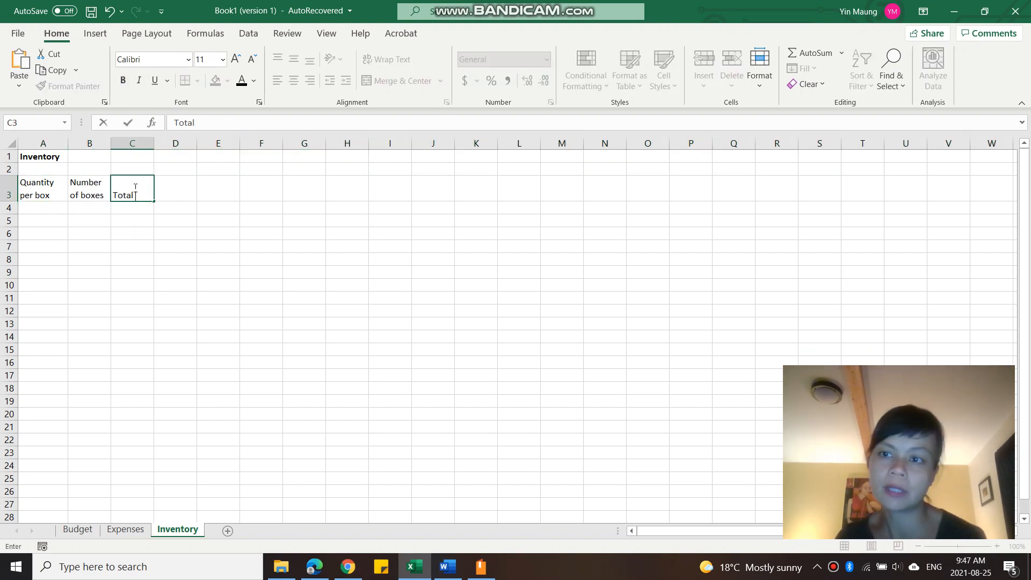
text( Num)
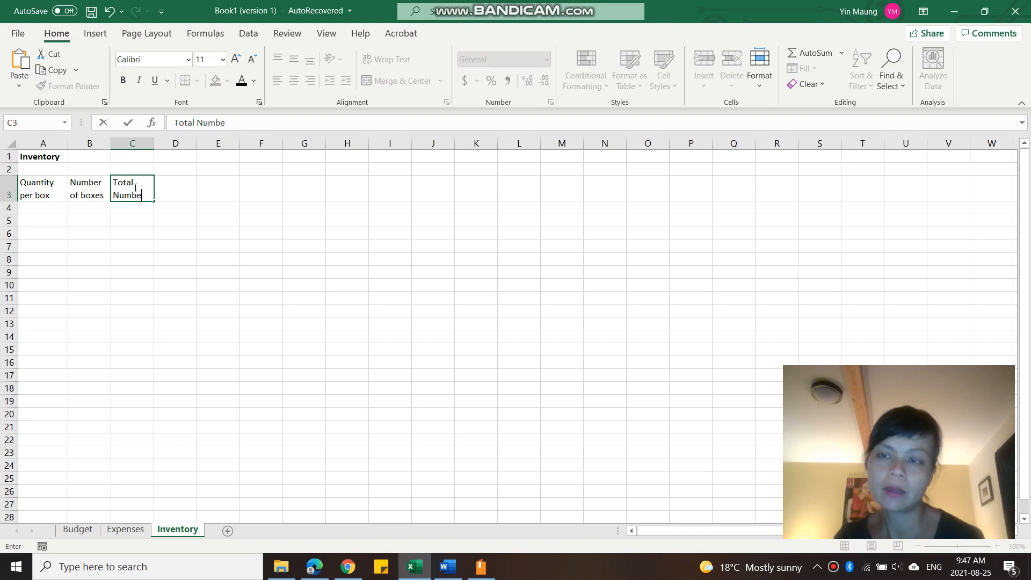
text(ber)
click(221, 234)
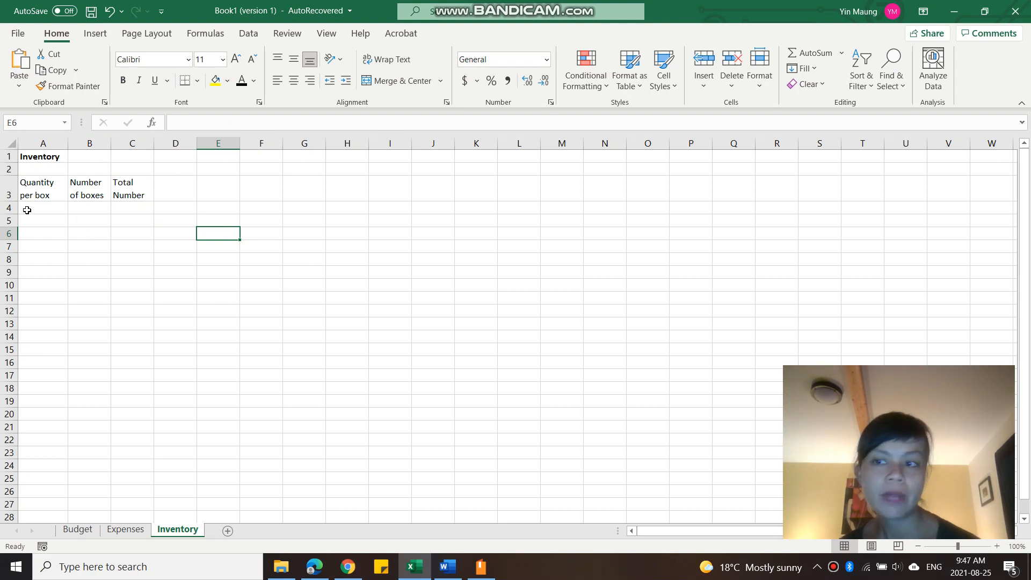
Step: Fill the whole of row 3 with the lightest grey tint of the white theme colour
click(8, 195)
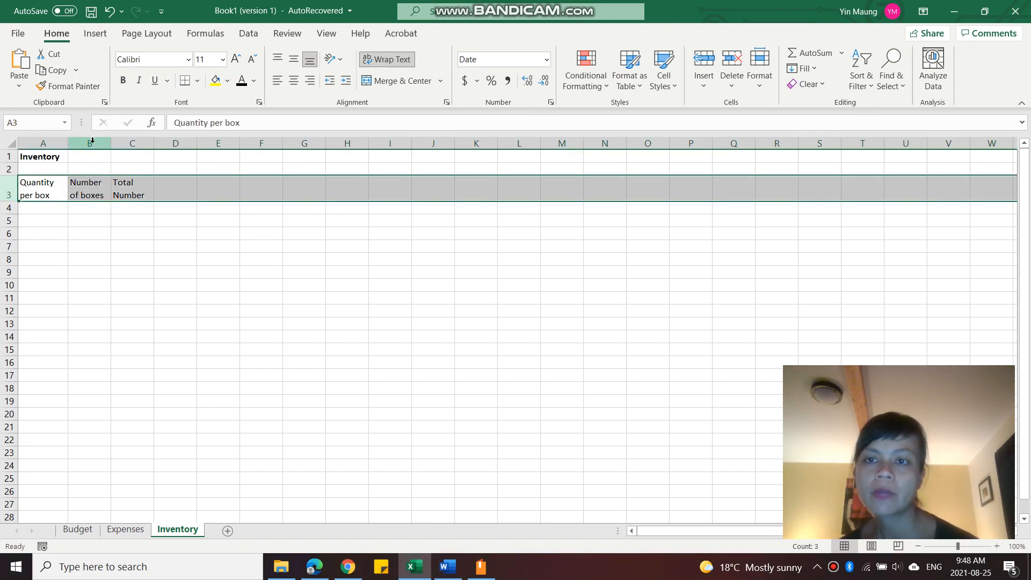
click(228, 82)
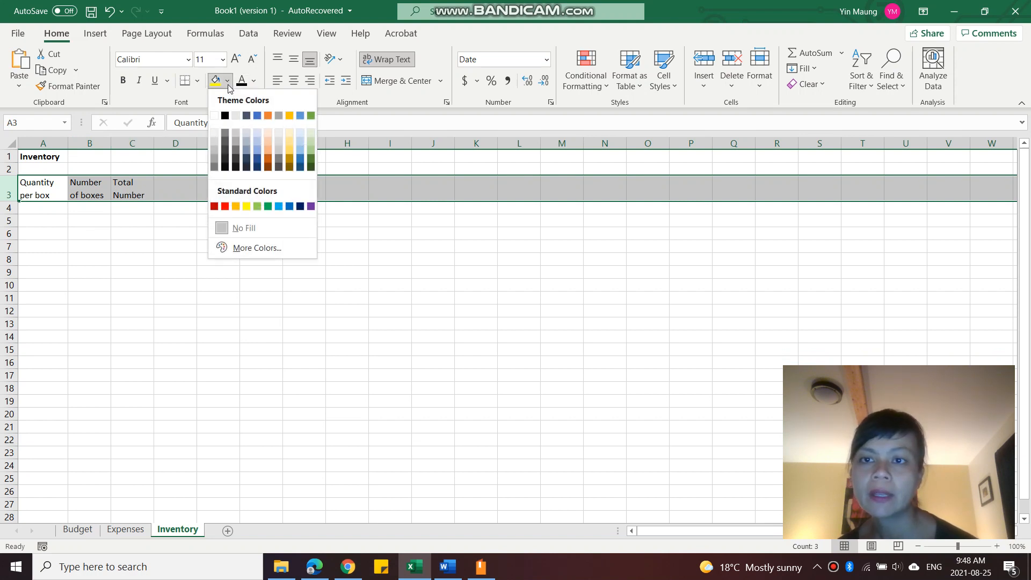
click(214, 141)
click(91, 286)
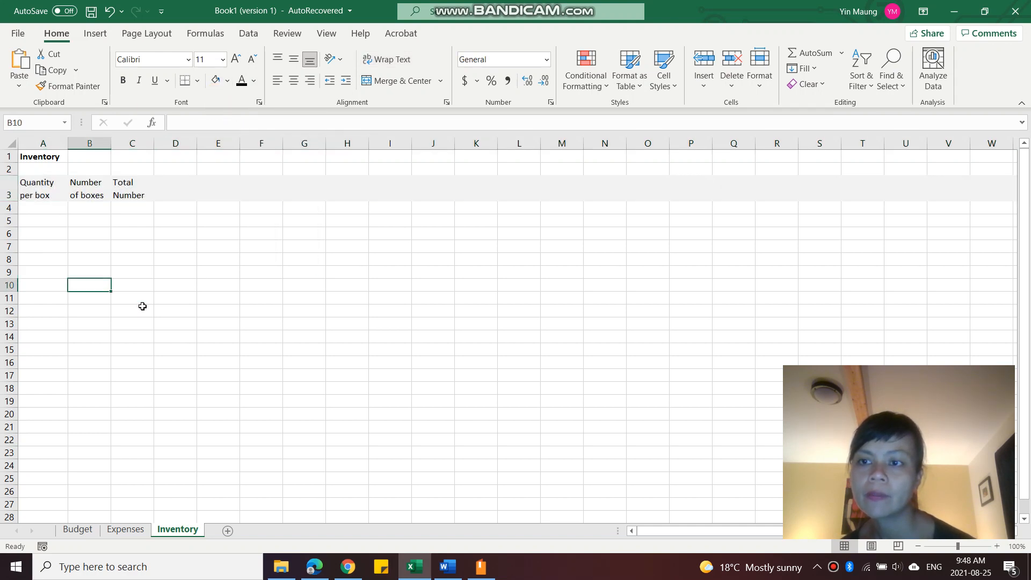
Step: Apply All Borders to the whole of row 3
click(8, 186)
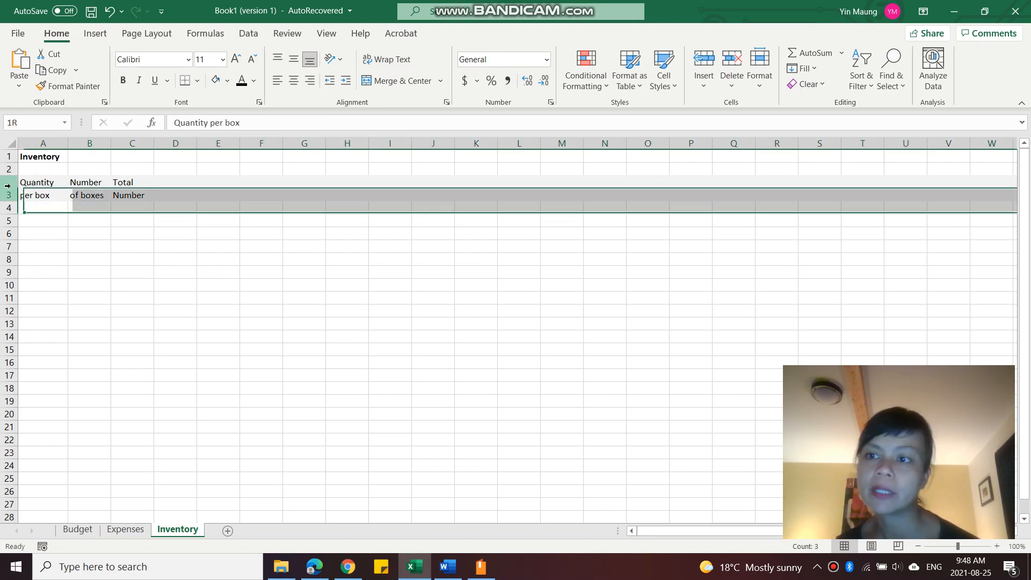
click(198, 81)
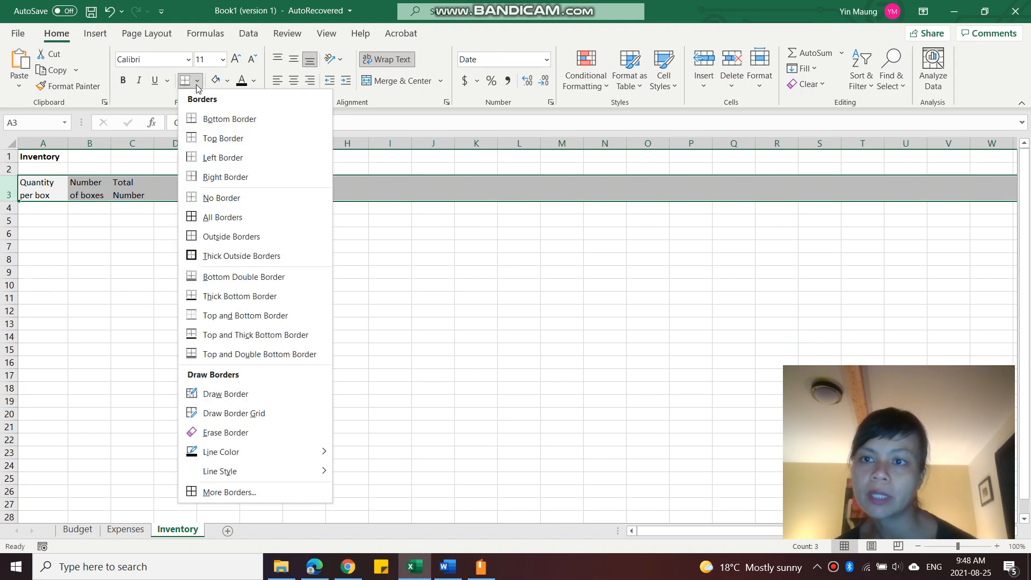
click(233, 216)
click(95, 231)
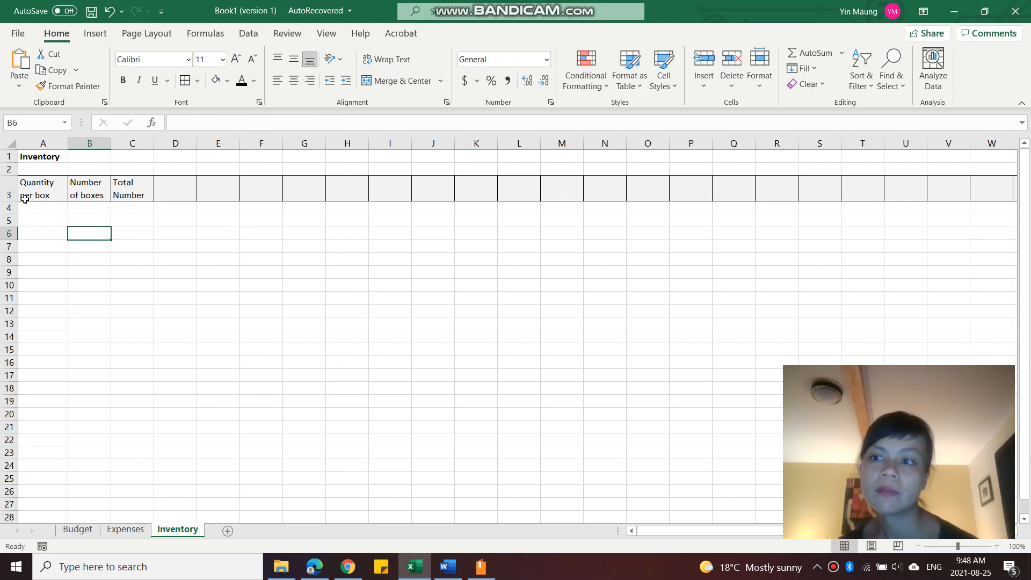
Step: Try Top Border and Top and Bottom Border on row 3 over its existing all-round borders
click(5, 190)
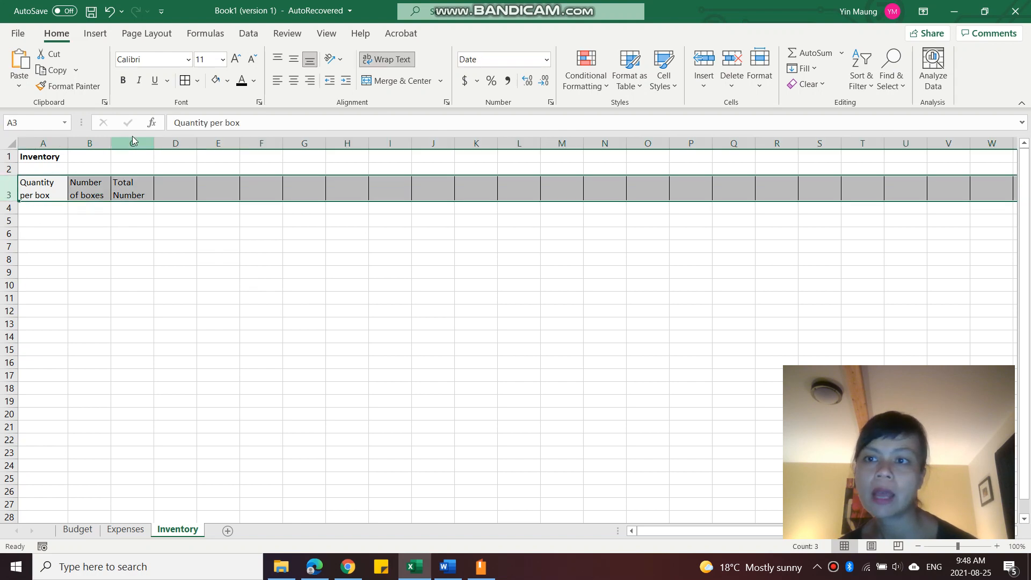
click(198, 82)
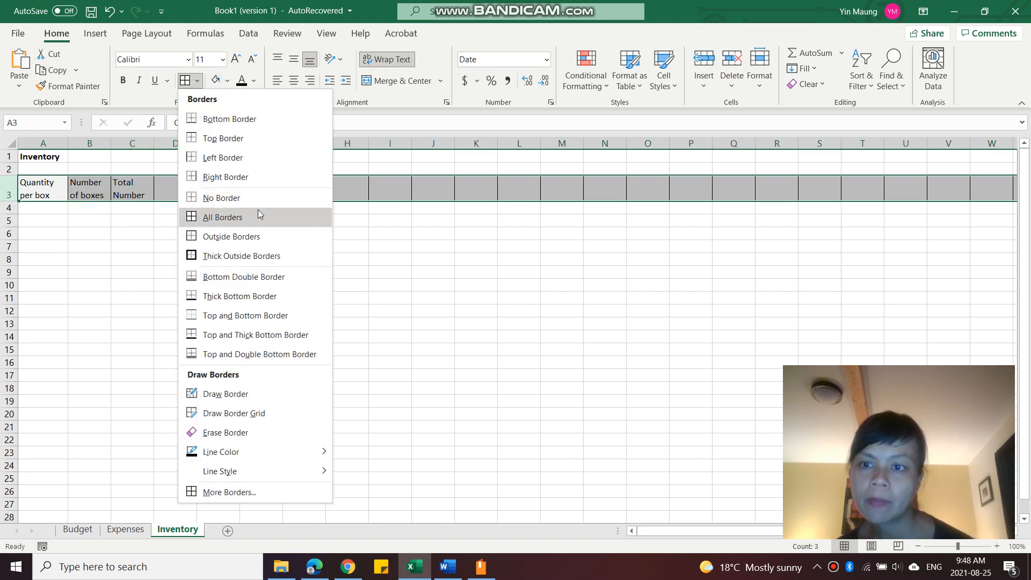
click(221, 138)
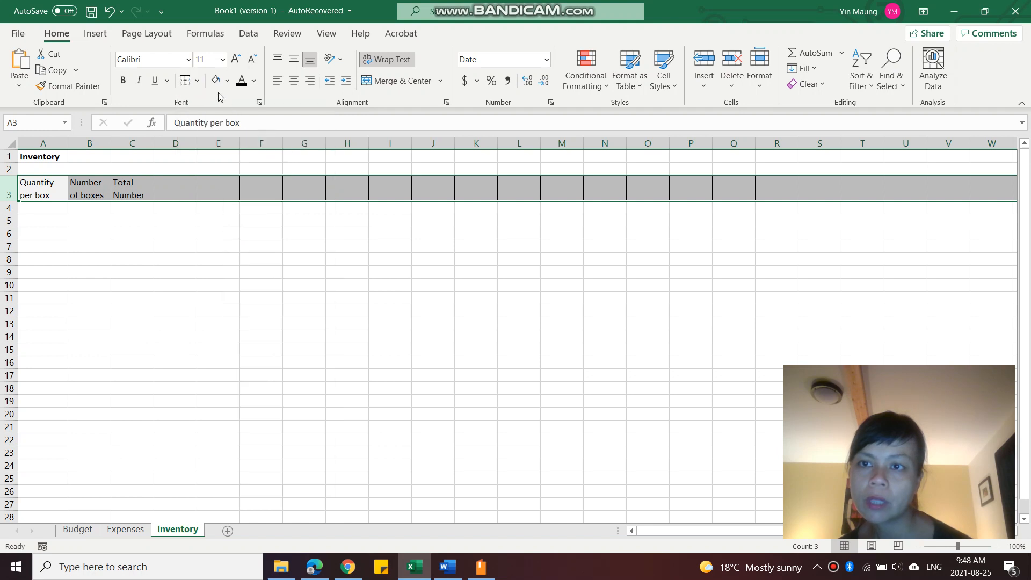
click(197, 81)
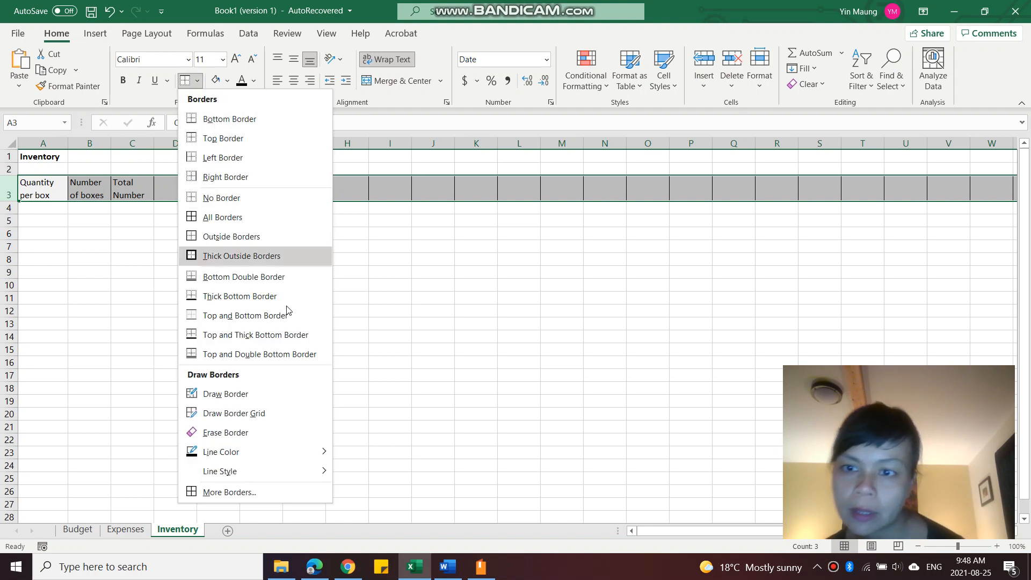
click(287, 321)
click(176, 257)
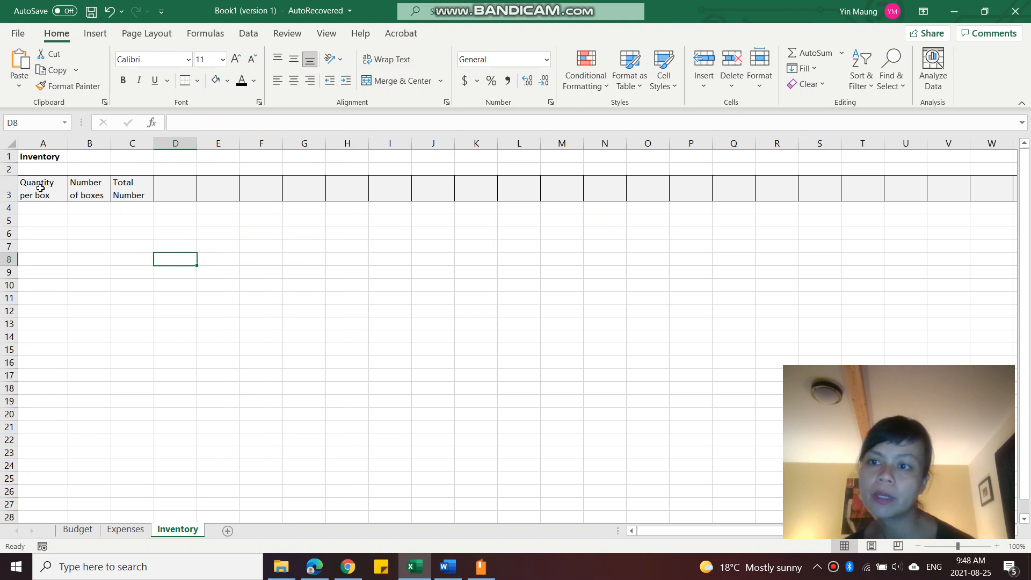
Step: Remove every border from row 3 with the No Border option
click(10, 193)
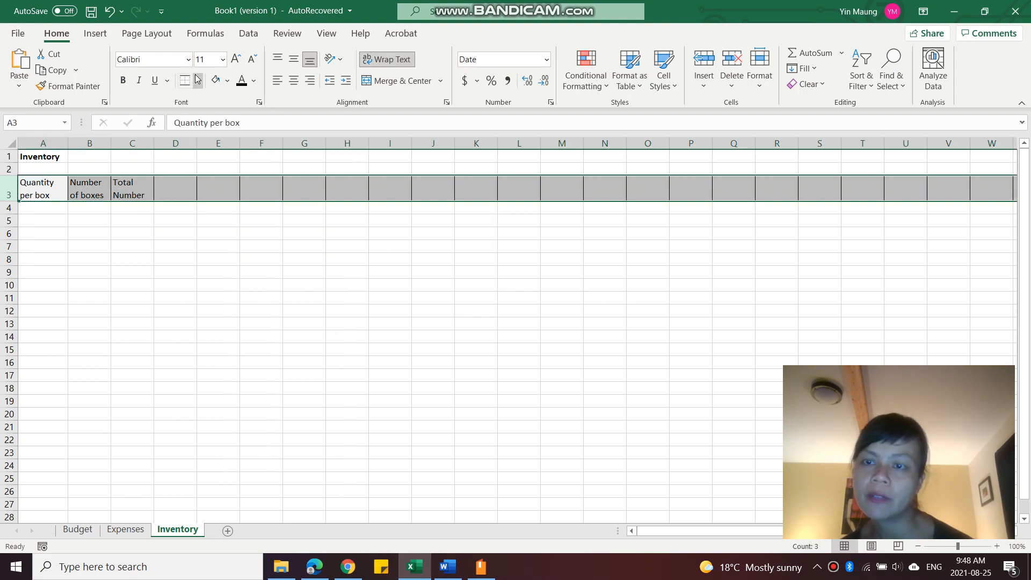
click(198, 80)
click(252, 197)
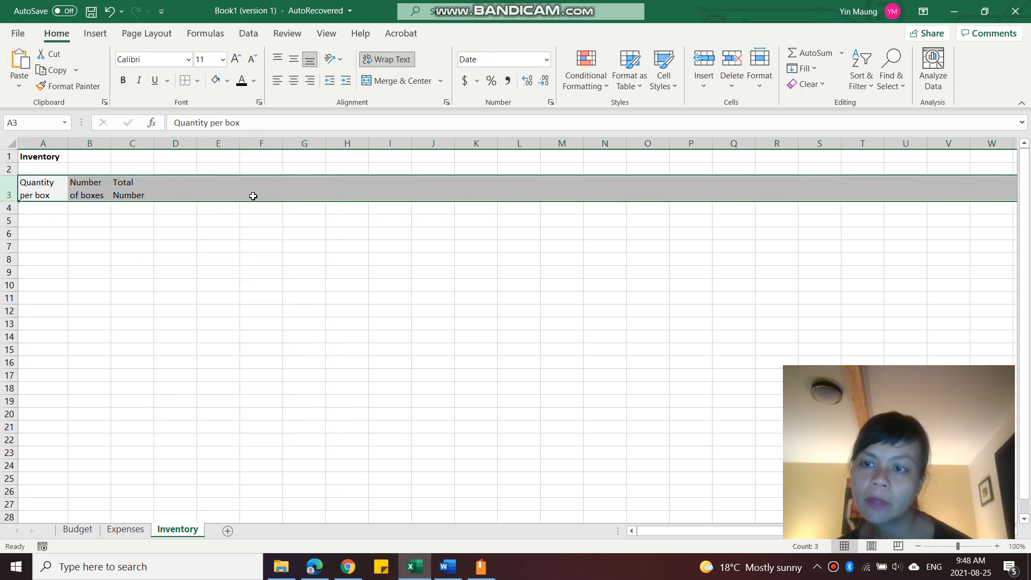
click(167, 248)
Step: Apply Top and Bottom Border to the whole of row 3
click(8, 189)
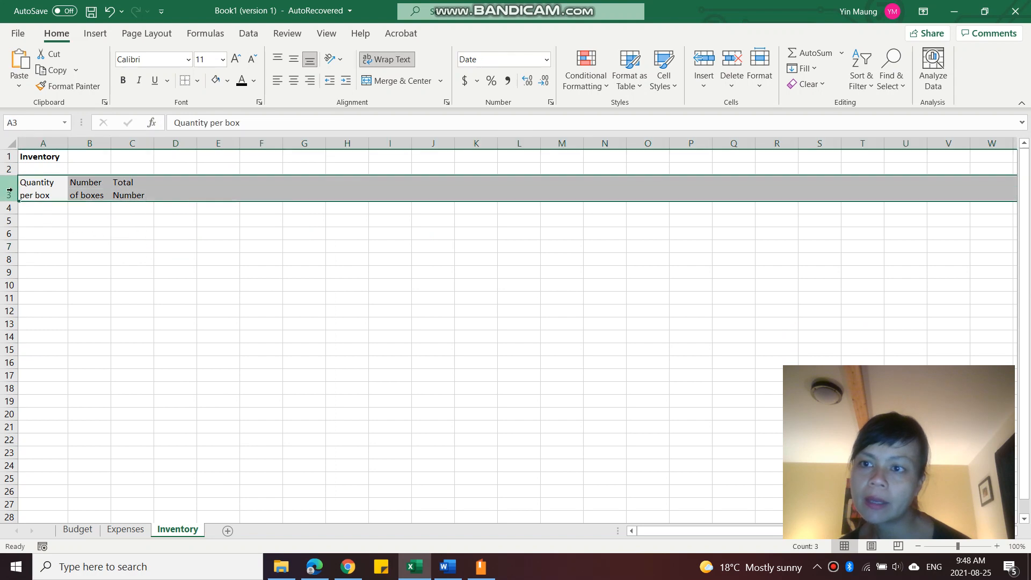
click(198, 81)
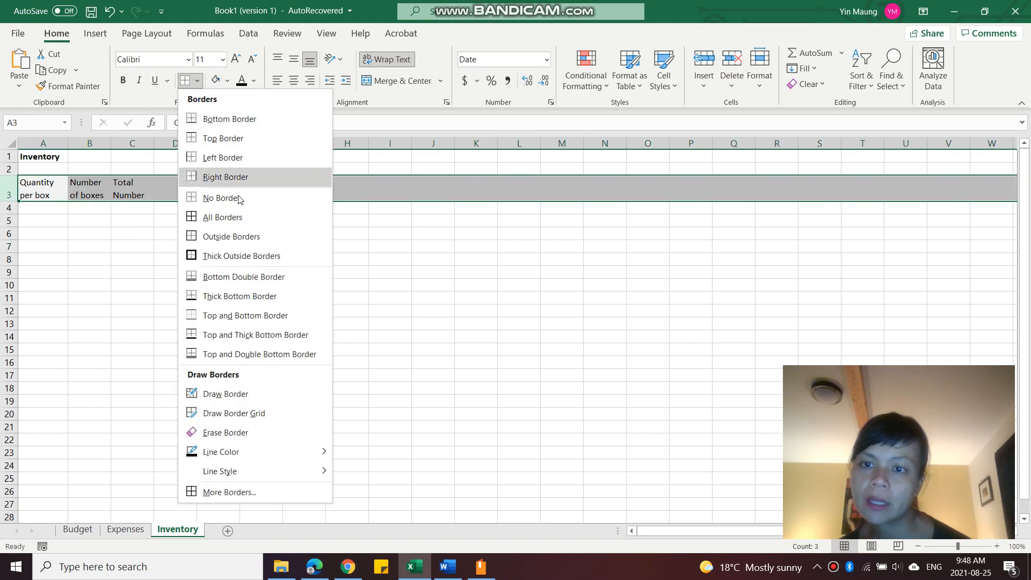
click(245, 315)
click(185, 259)
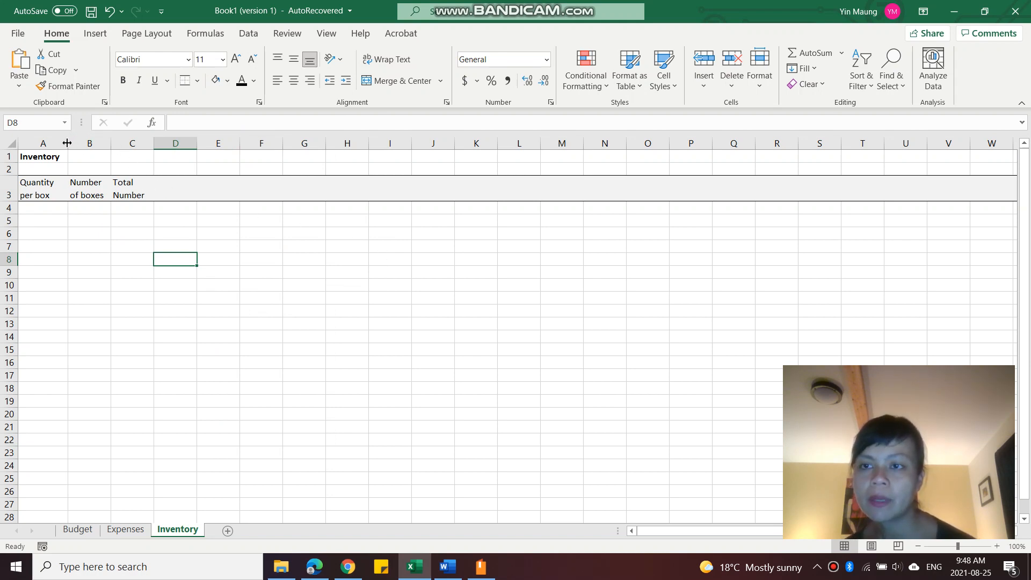
Step: Widen columns A, B and C slightly to give the row 3 headings more room
drag(67, 143, 68, 142)
drag(72, 143, 178, 140)
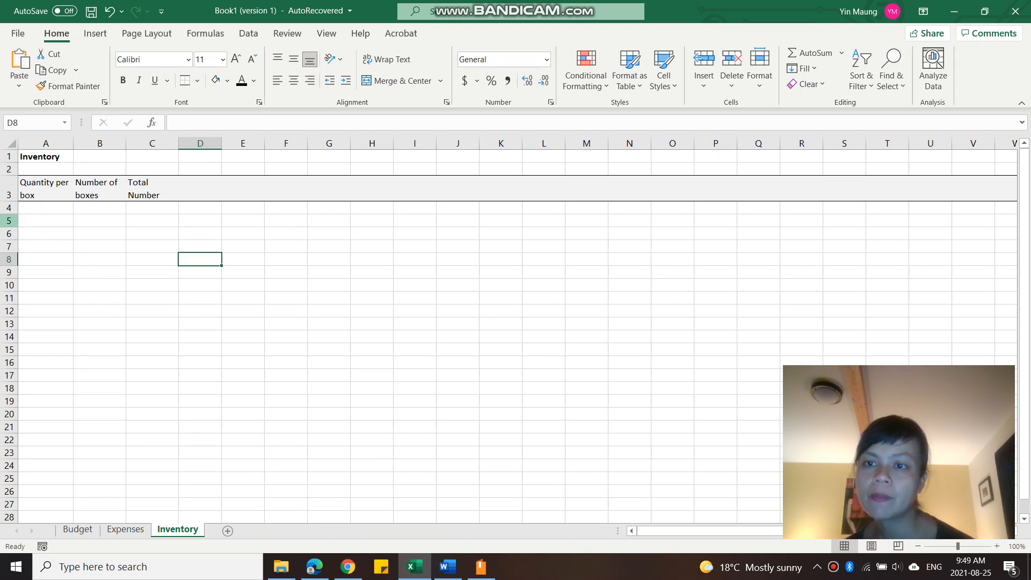
Step: Examine the alignment, border, protection, fill and font settings of row 3 in Format Cells
click(3, 187)
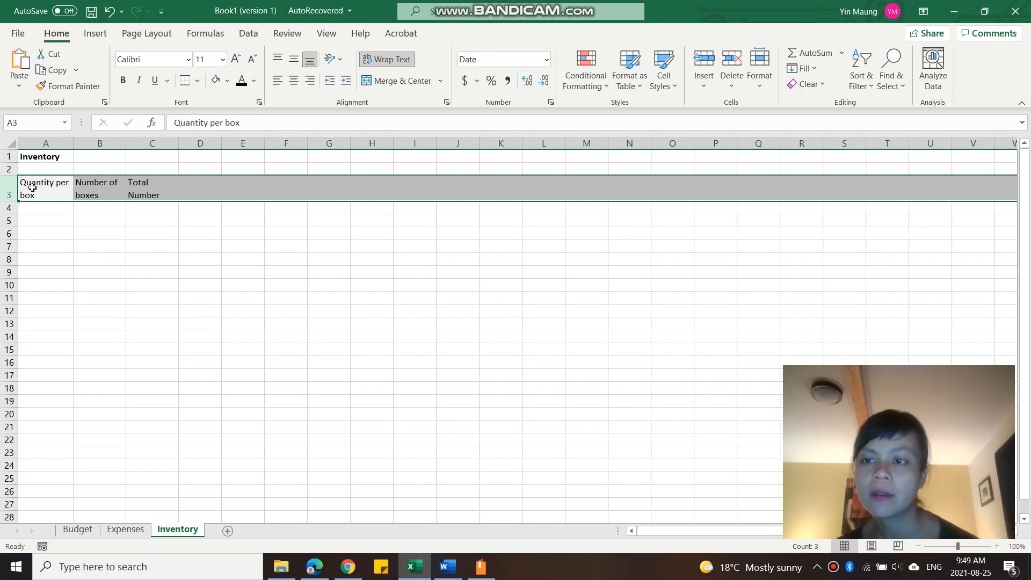
right_click(12, 188)
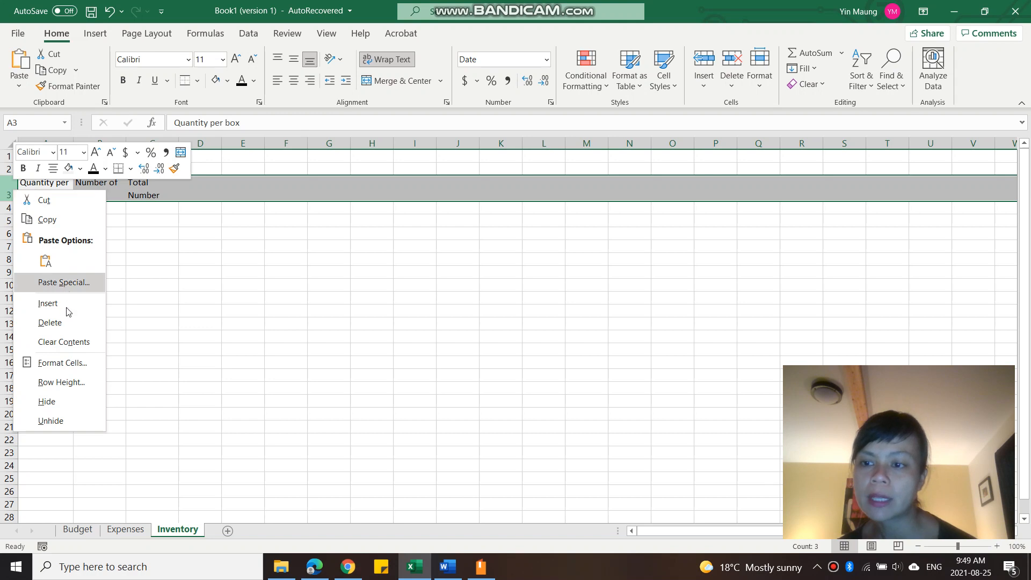
click(86, 367)
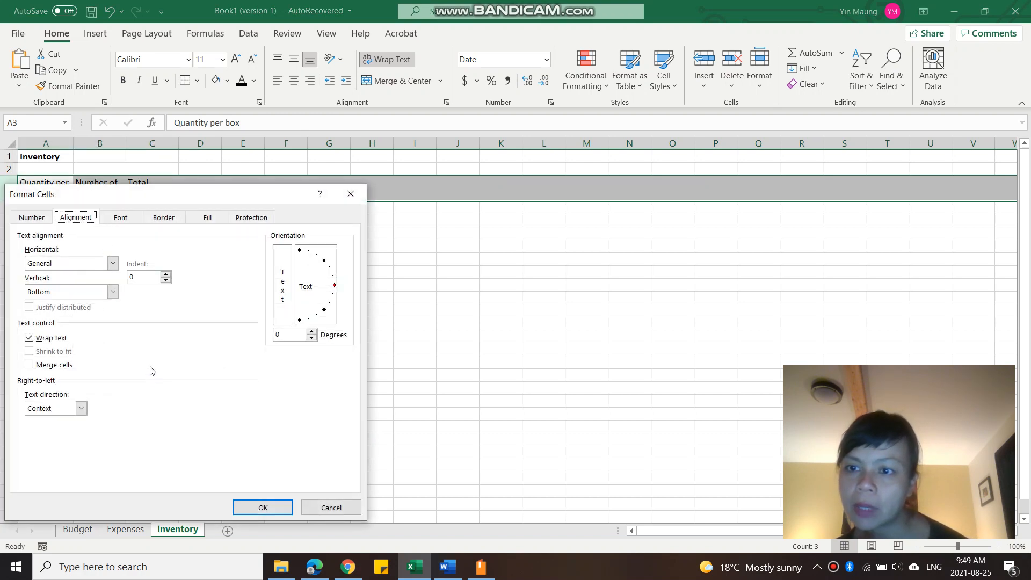
click(165, 218)
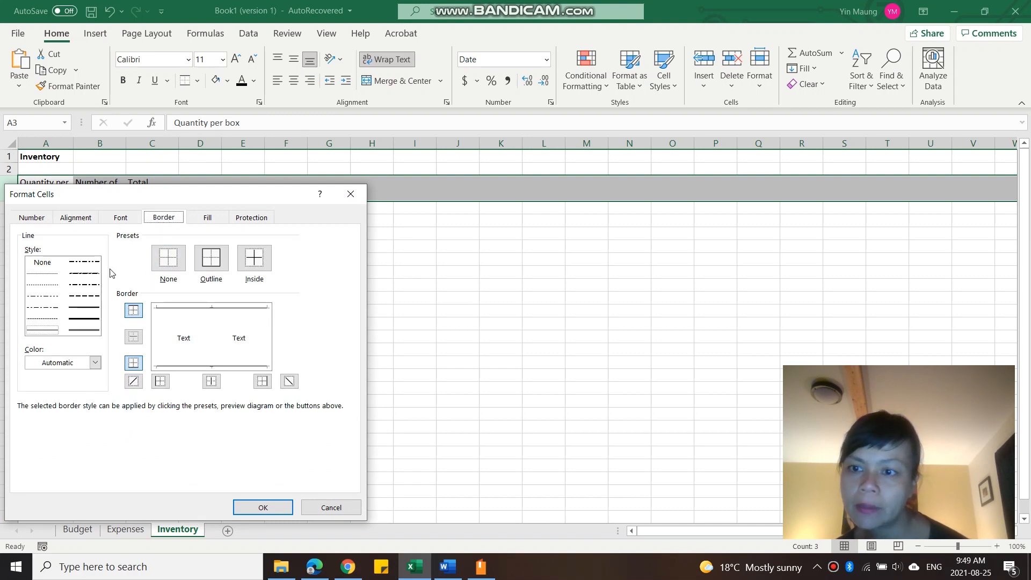
click(84, 221)
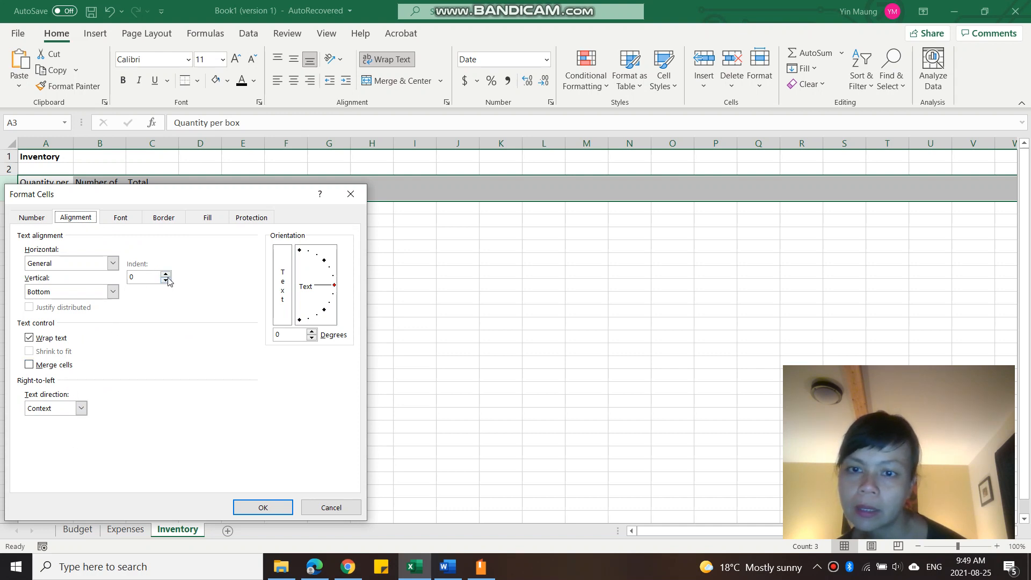
click(264, 217)
click(215, 221)
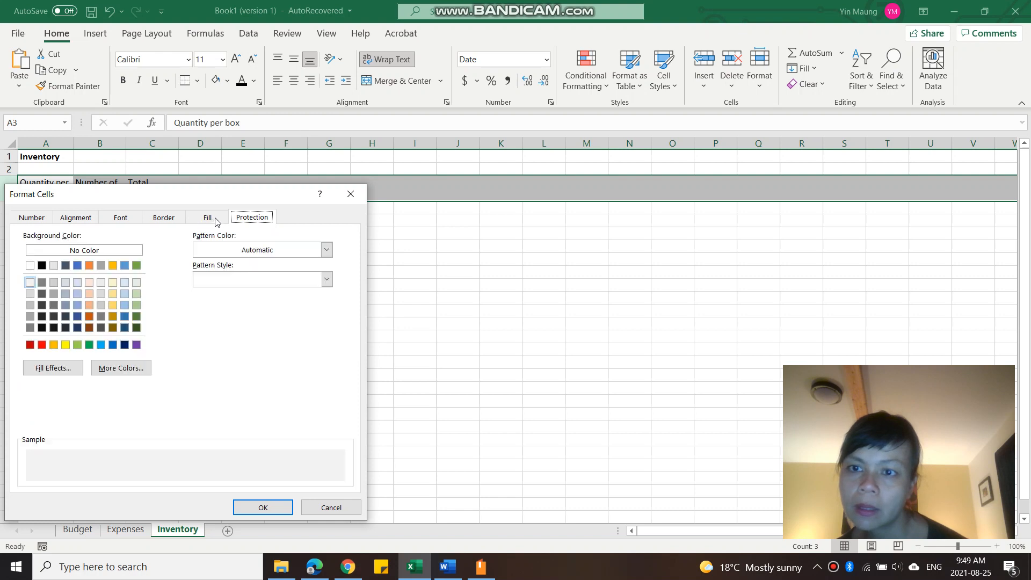
click(154, 220)
click(129, 221)
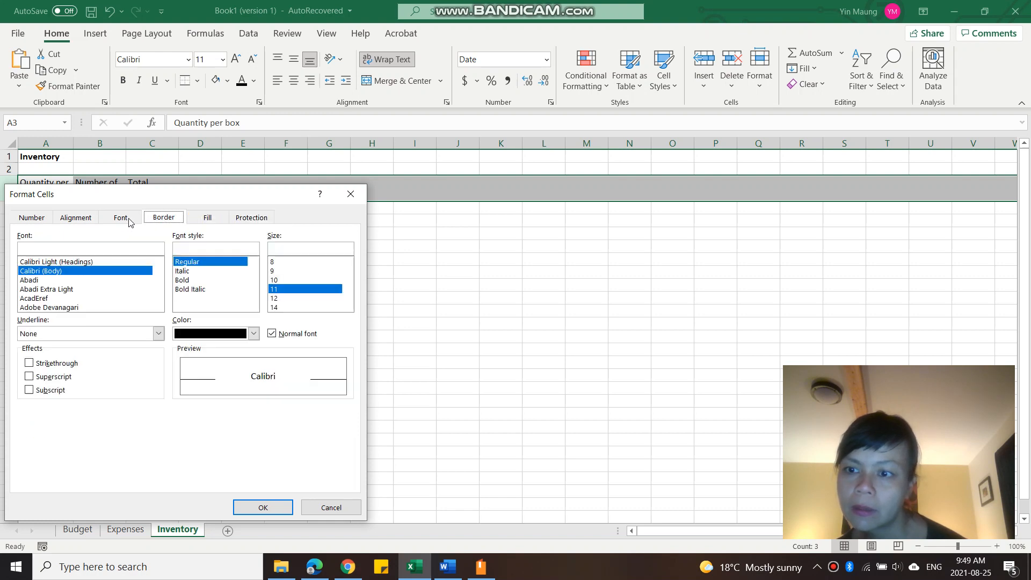
Step: Give the row 3 headings a left indent of 1 in the Format Cells alignment settings
click(89, 222)
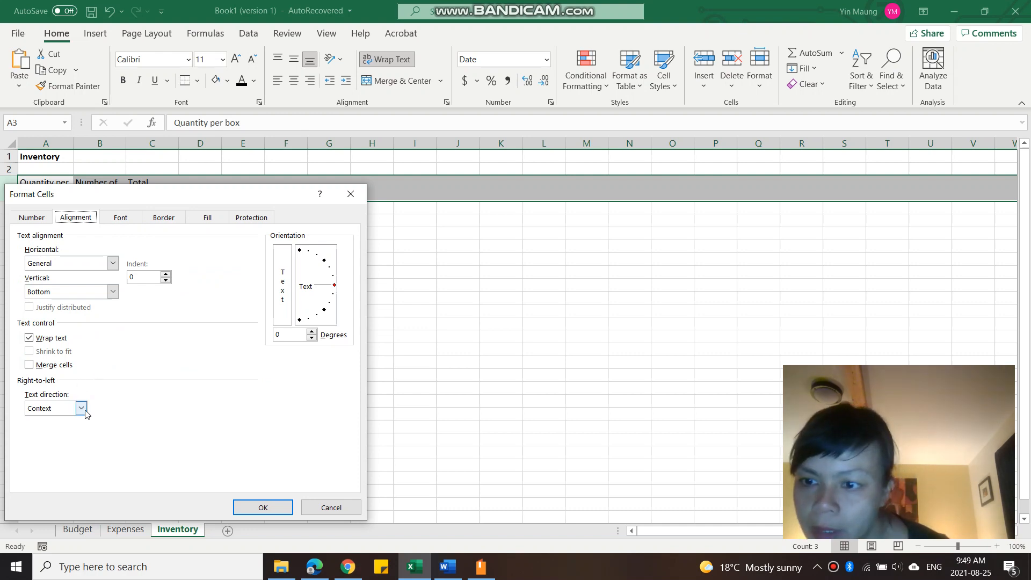
click(166, 274)
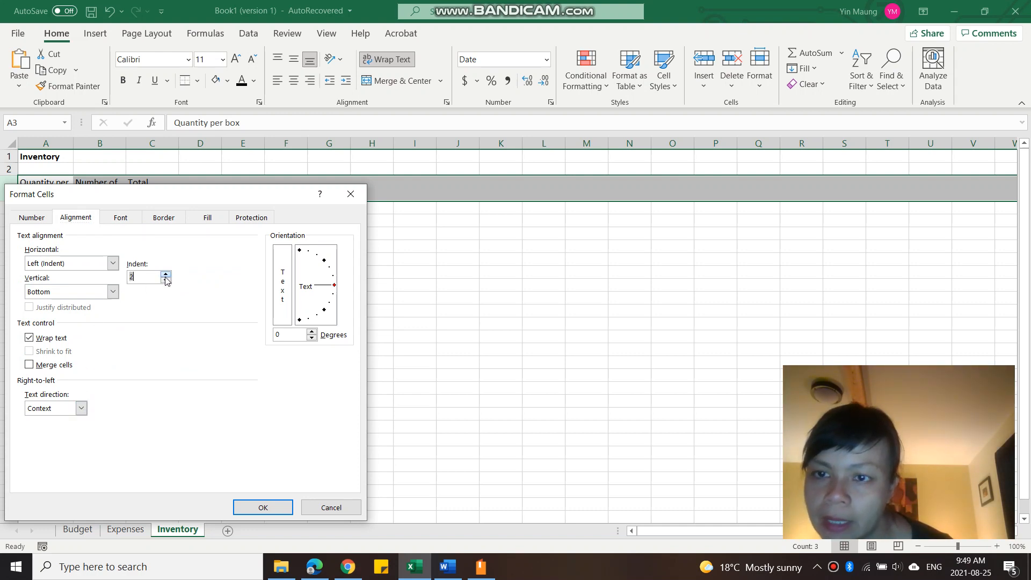
click(166, 280)
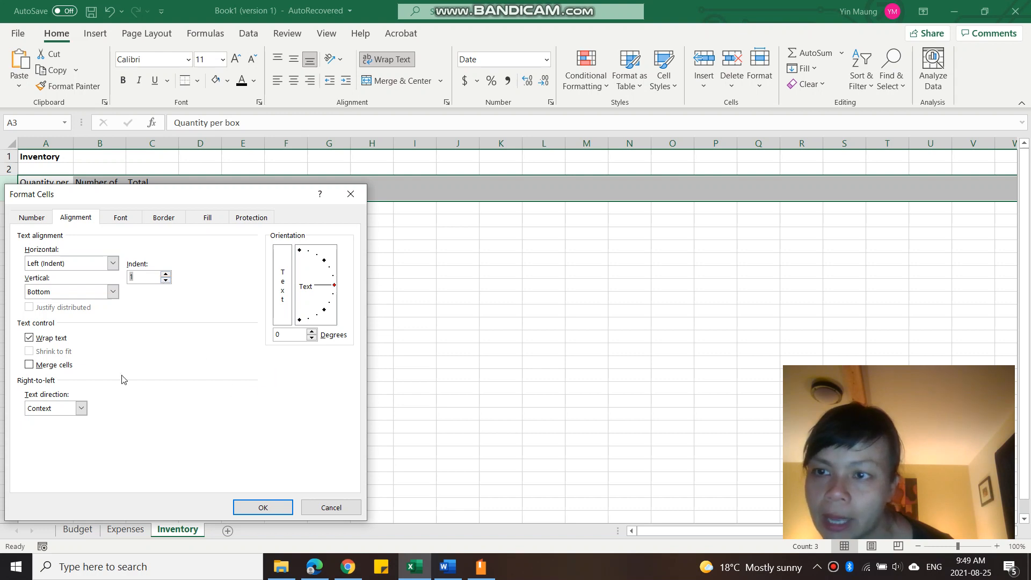
click(269, 507)
click(185, 268)
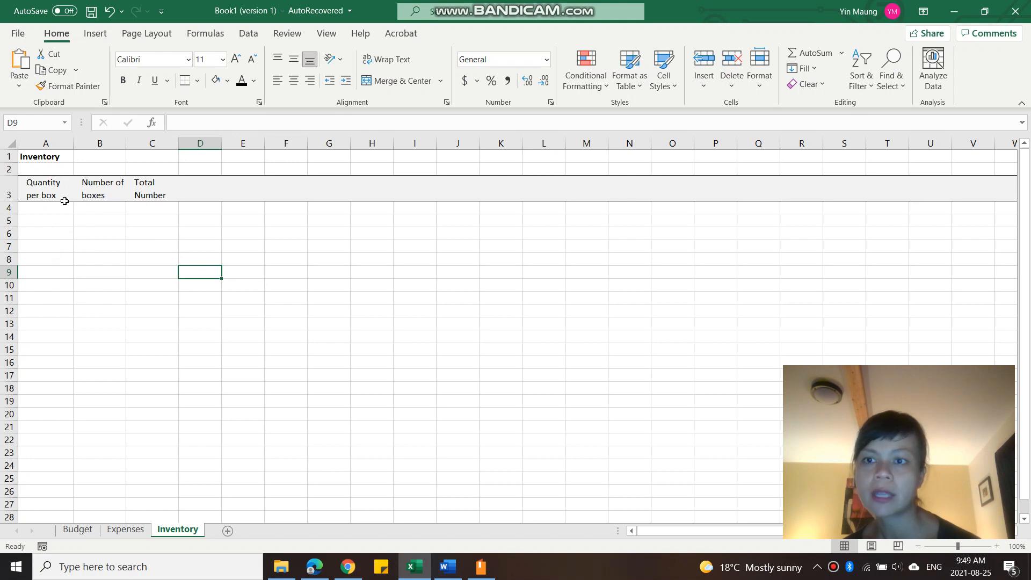
Step: Center the row 3 headings horizontally in their cells
click(8, 192)
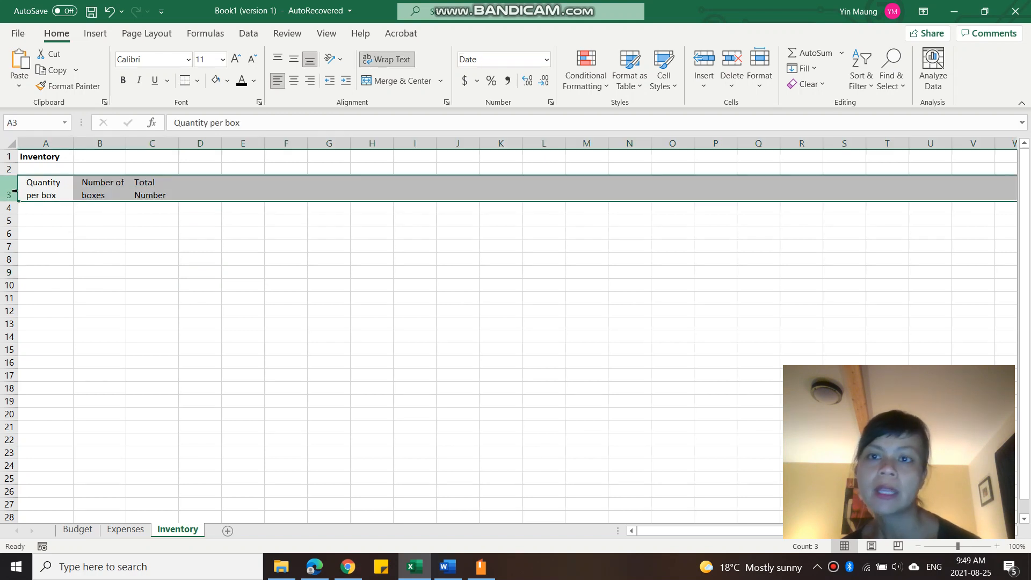
click(290, 82)
click(174, 220)
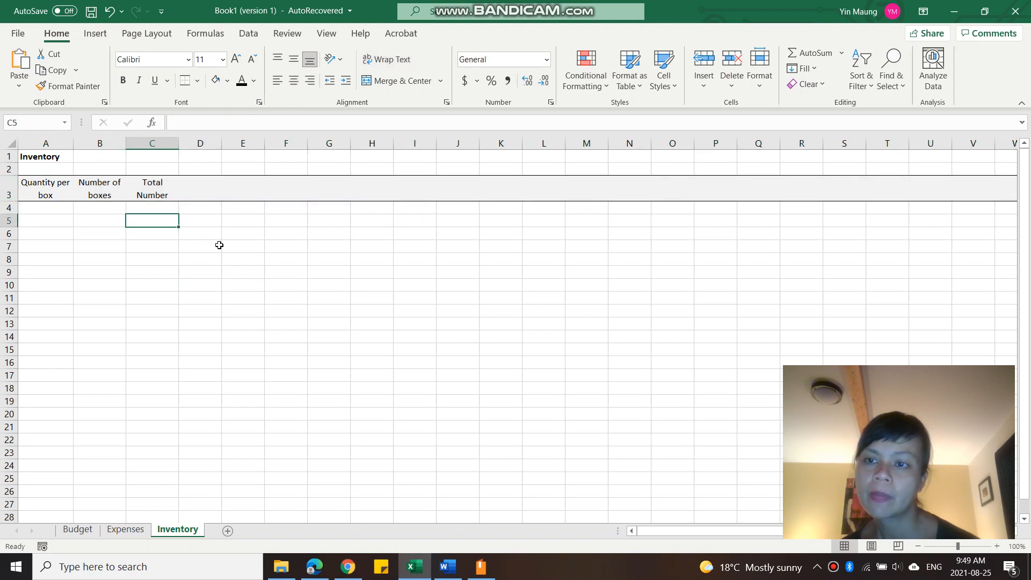
Step: Left-align the headings in row 3
click(11, 186)
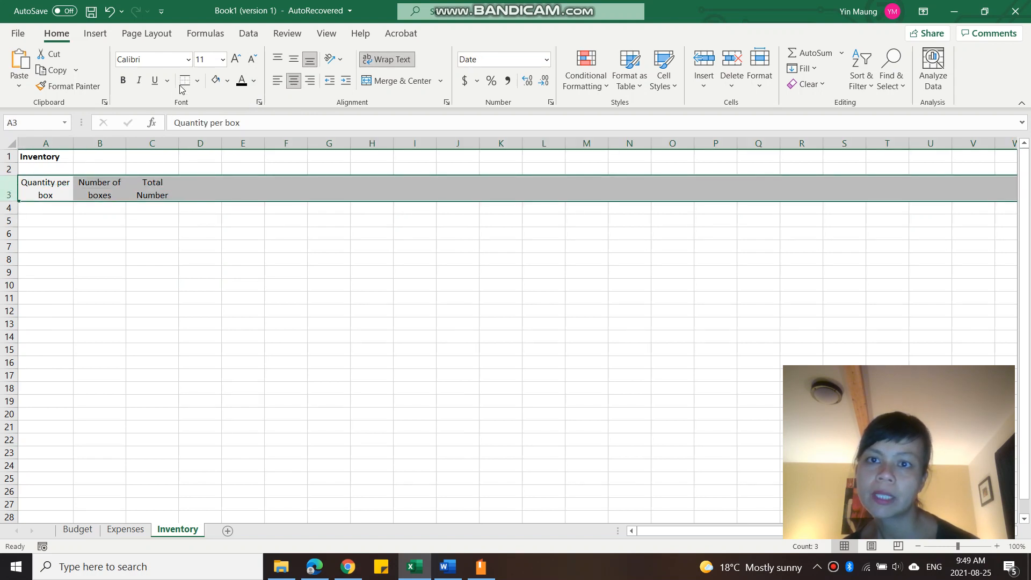
click(276, 83)
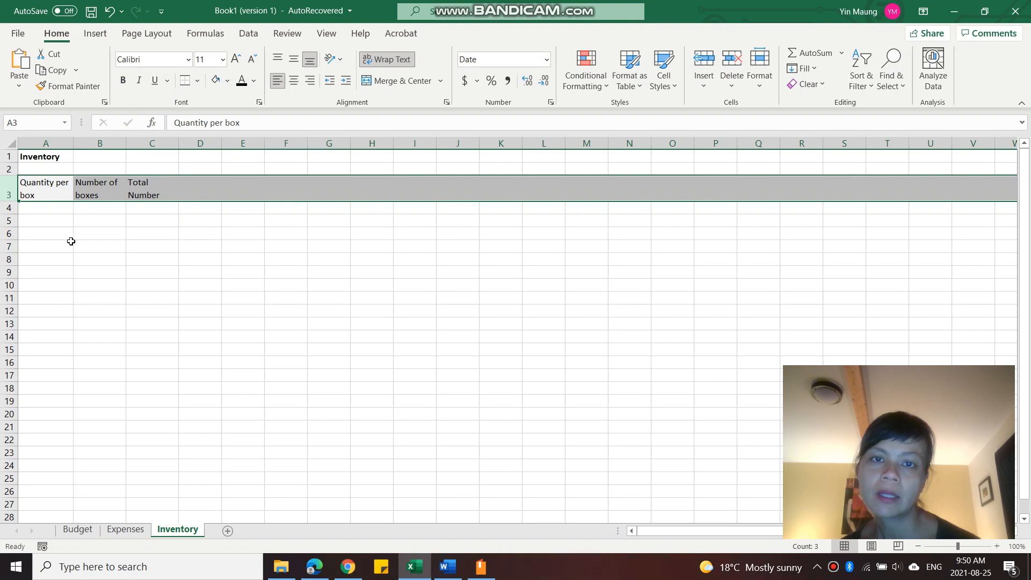
click(144, 257)
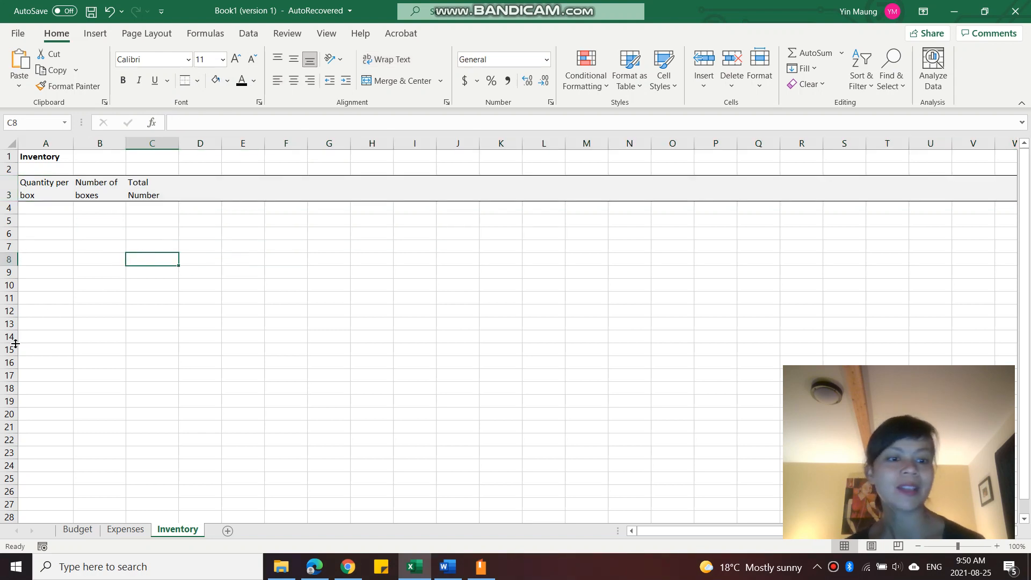
click(8, 190)
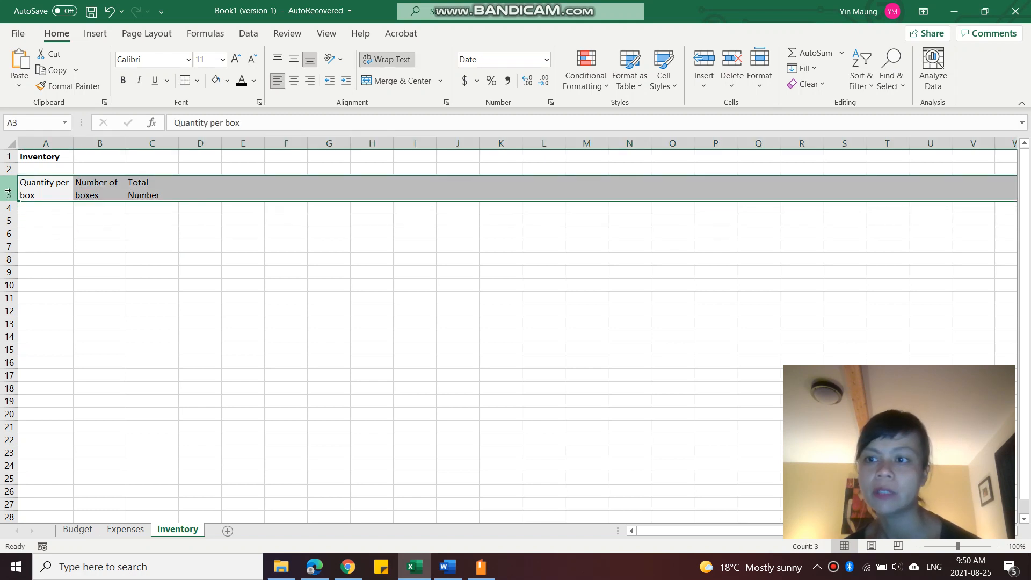
click(46, 211)
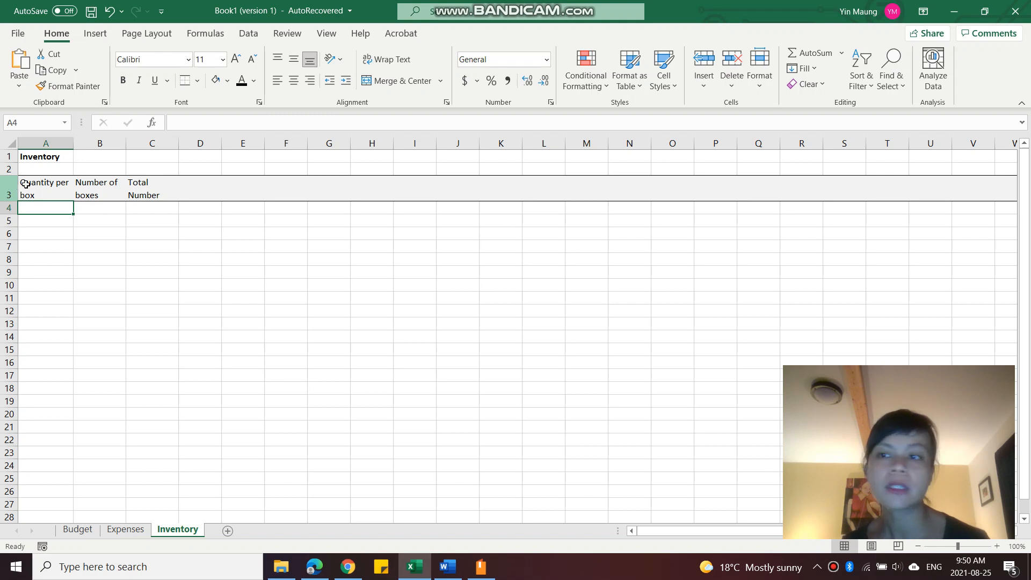
Step: Insert a blank column before the Quantity per box column
click(46, 145)
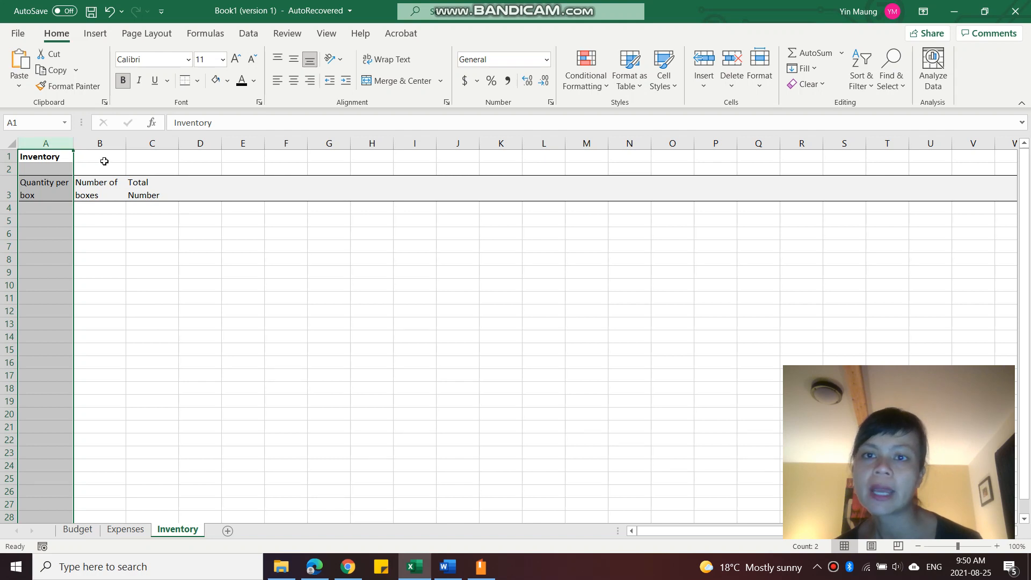
right_click(39, 144)
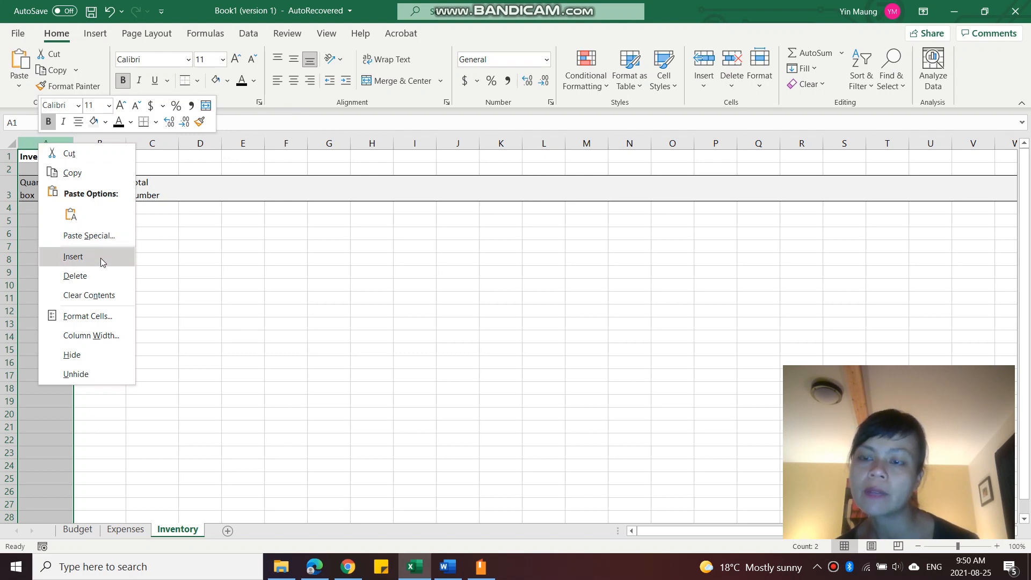
click(97, 35)
click(97, 35)
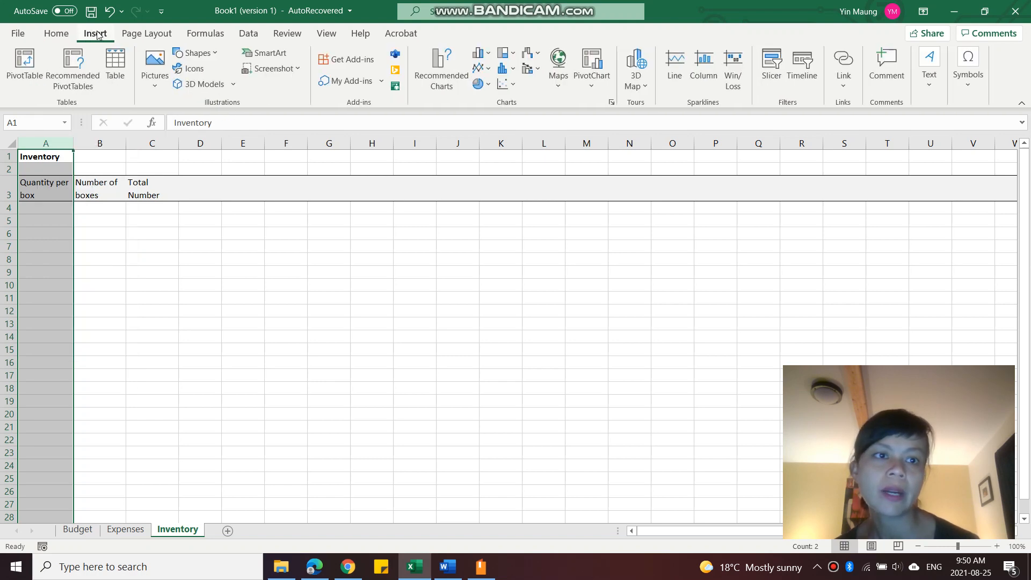
click(61, 39)
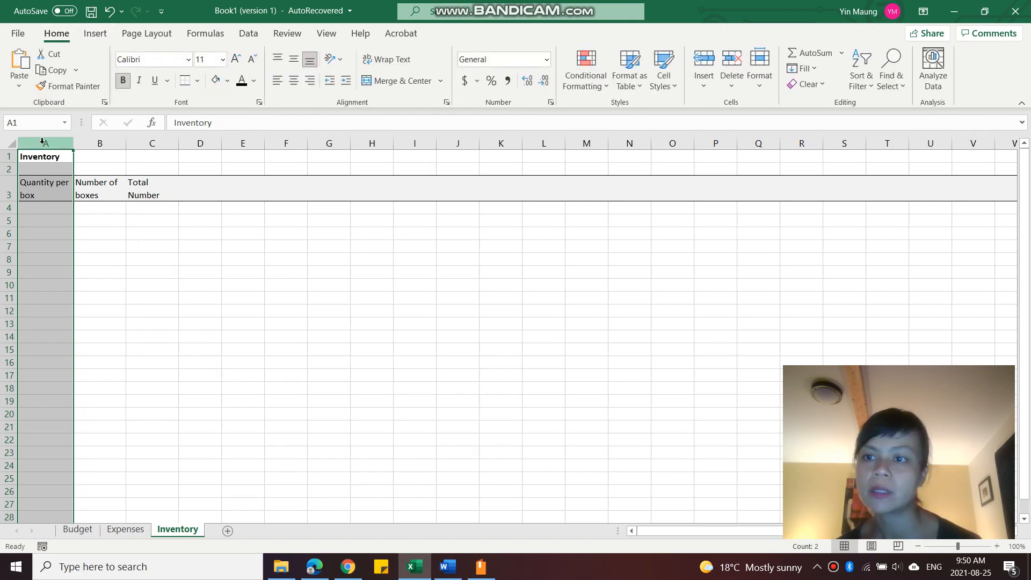
right_click(43, 141)
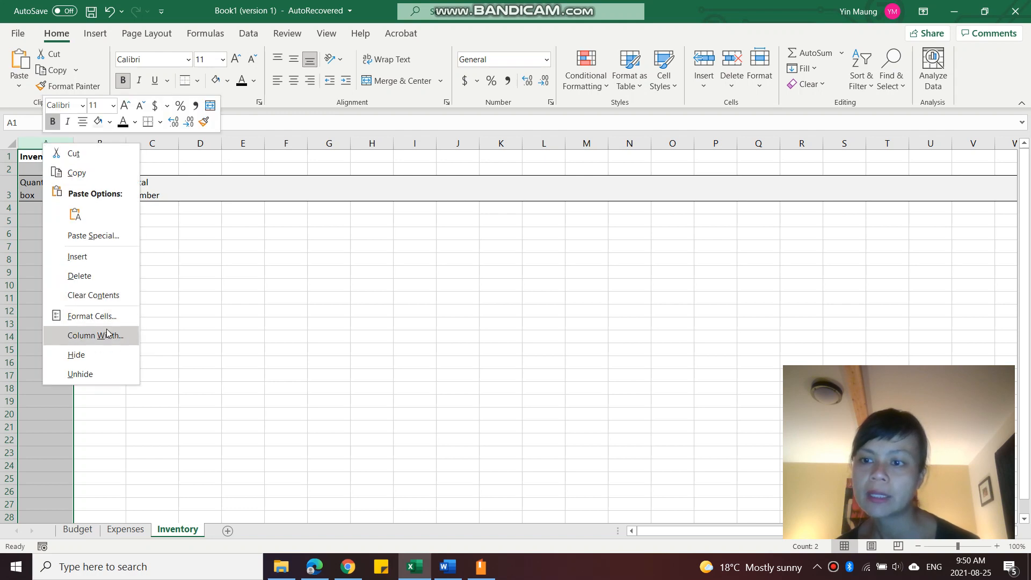
key(Escape)
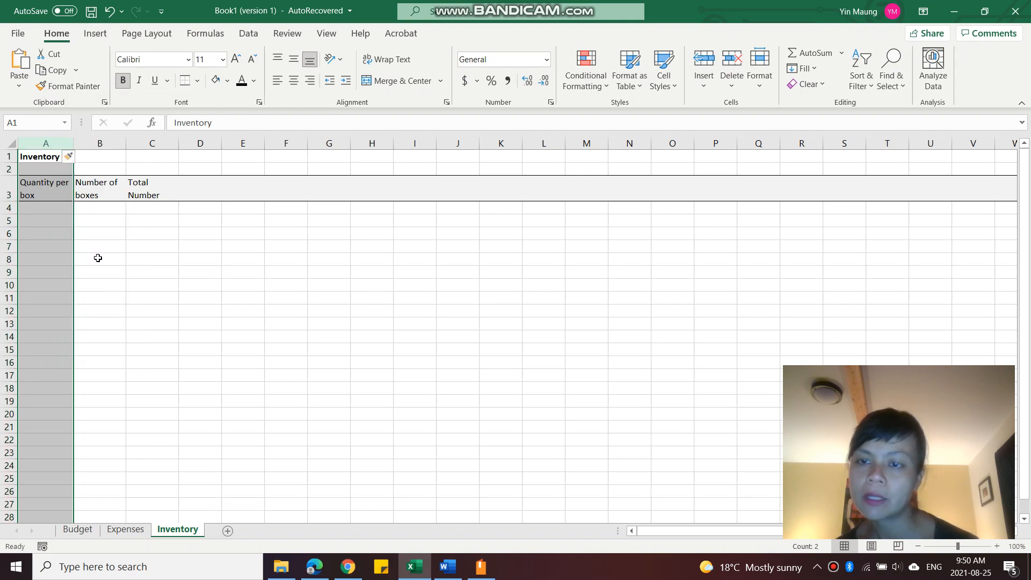
click(112, 248)
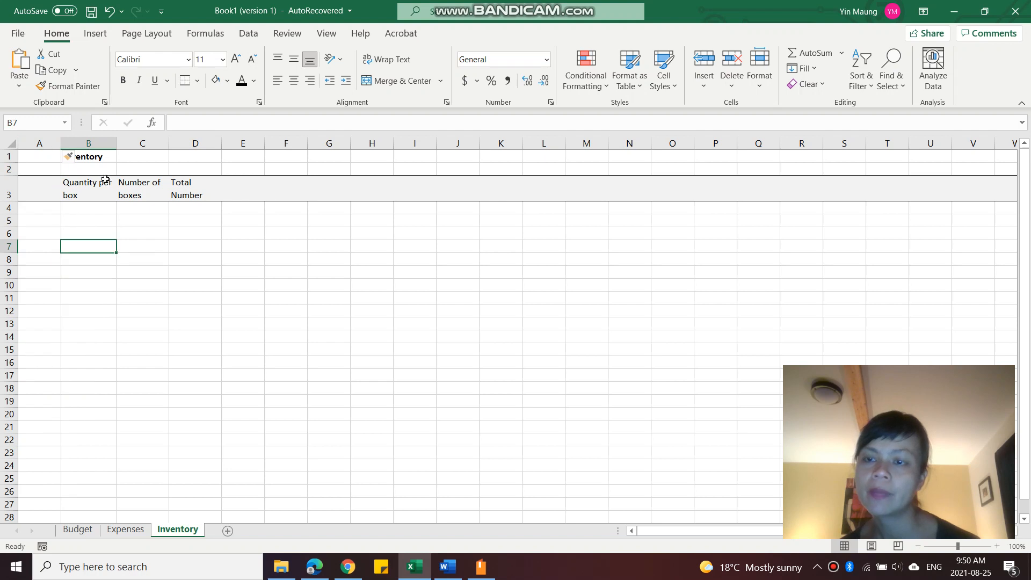
Step: Move the Inventory title from cell B1 to cell A1 by cutting and pasting it
click(102, 159)
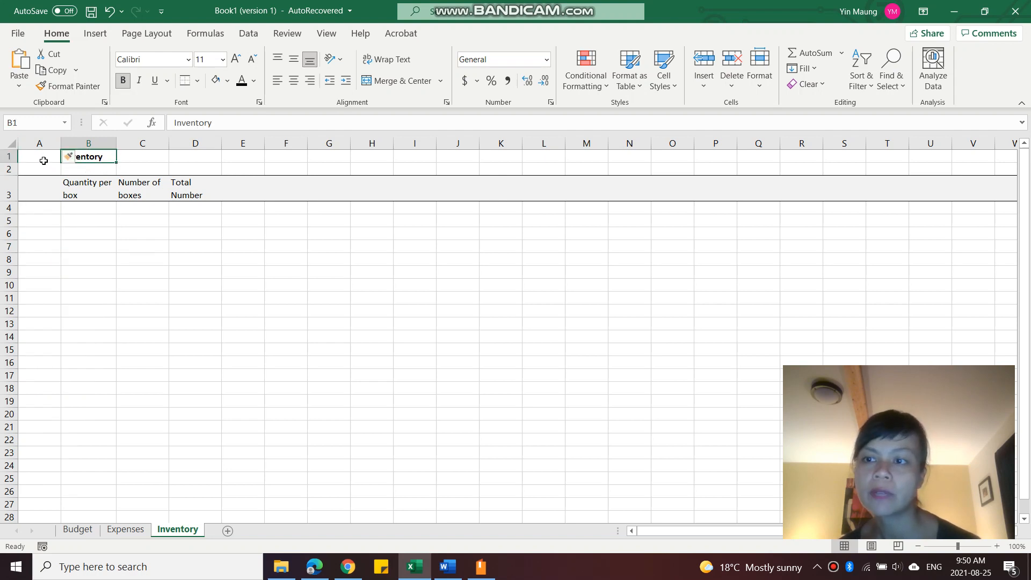
right_click(102, 157)
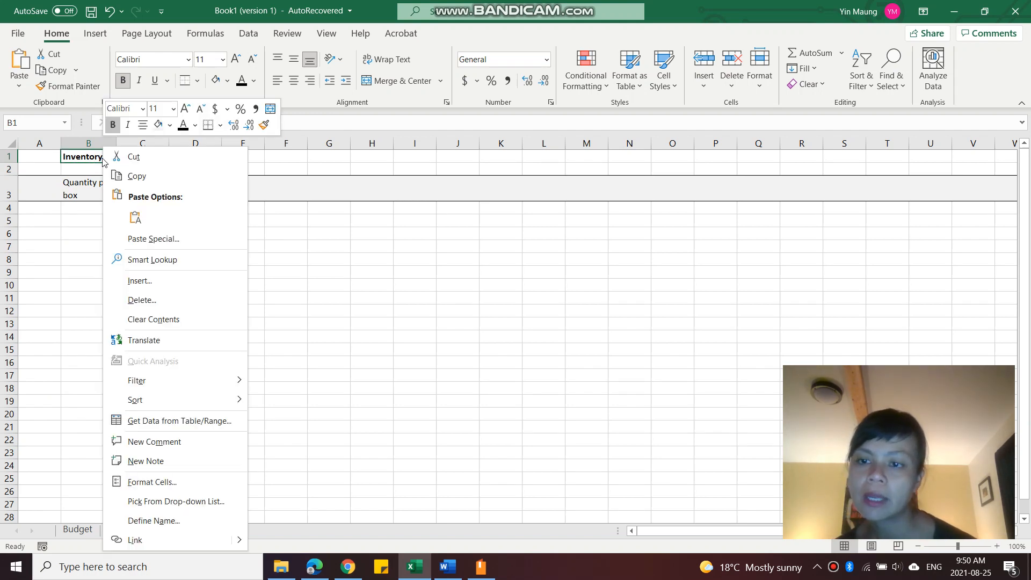
click(129, 161)
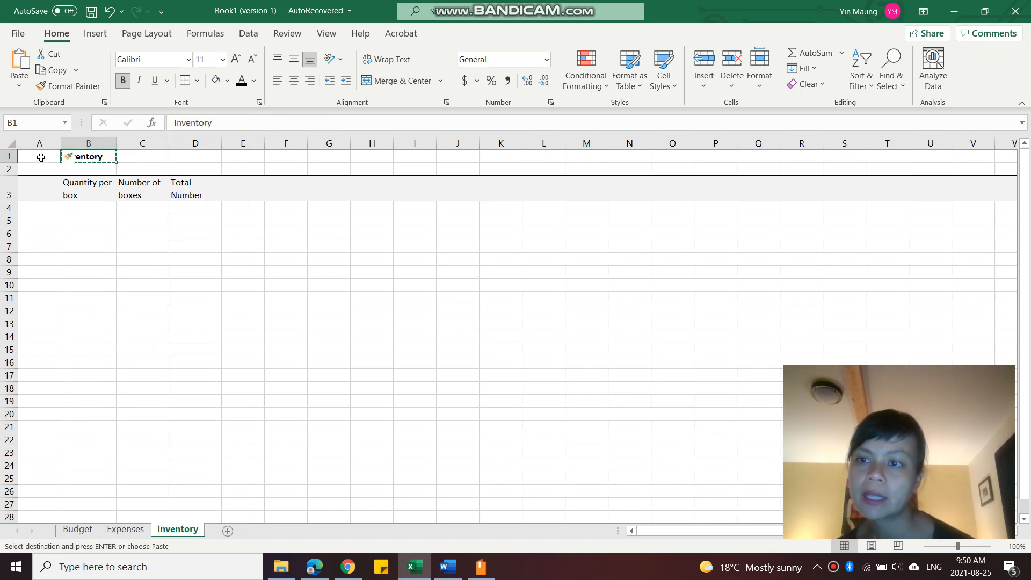
click(41, 158)
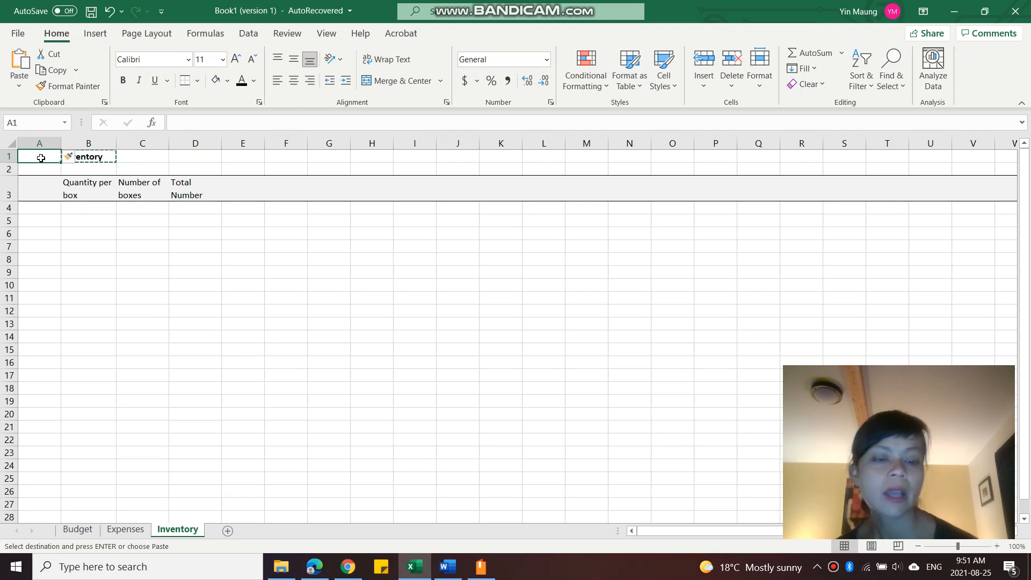
right_click(41, 158)
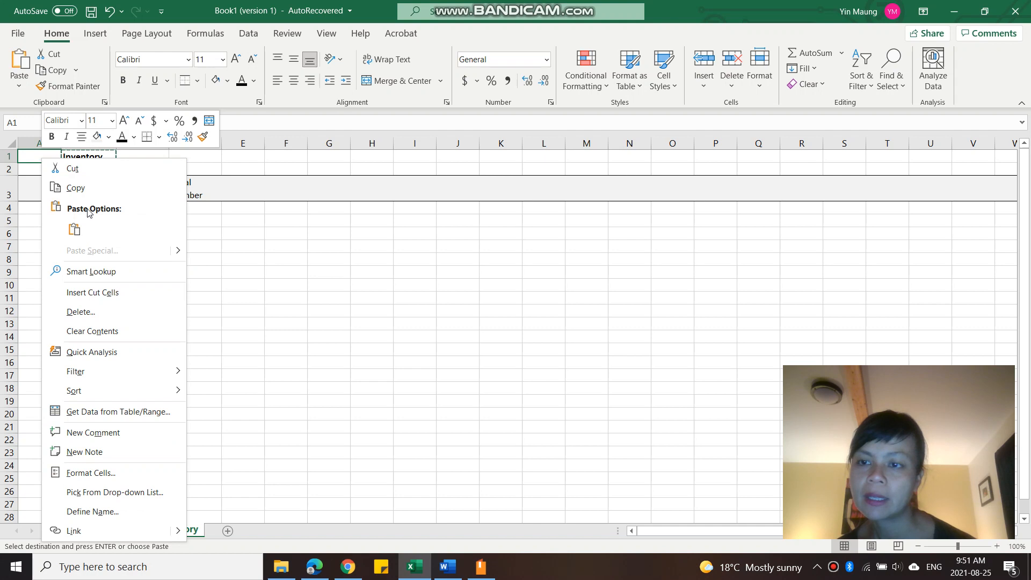
click(75, 229)
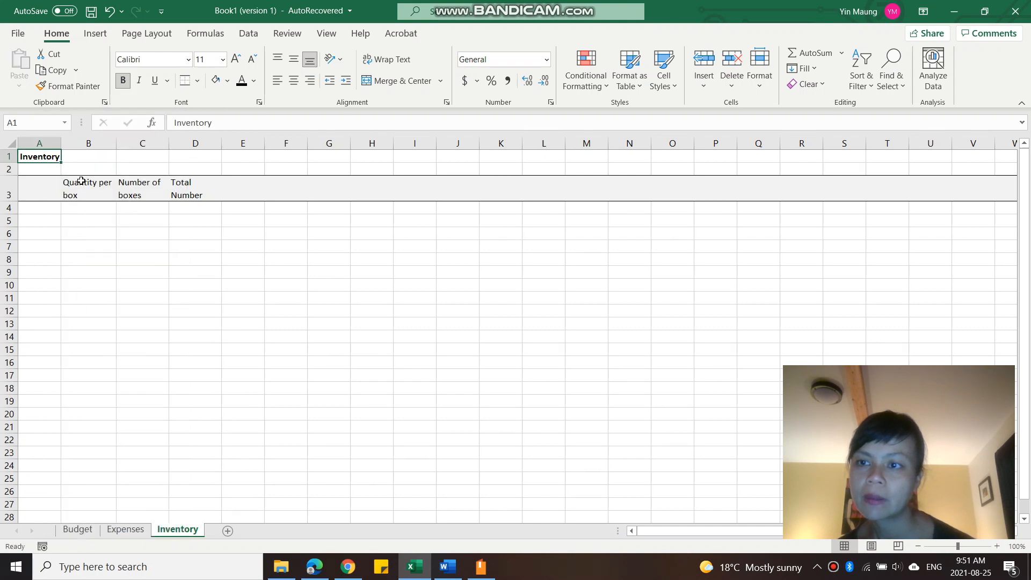
click(113, 363)
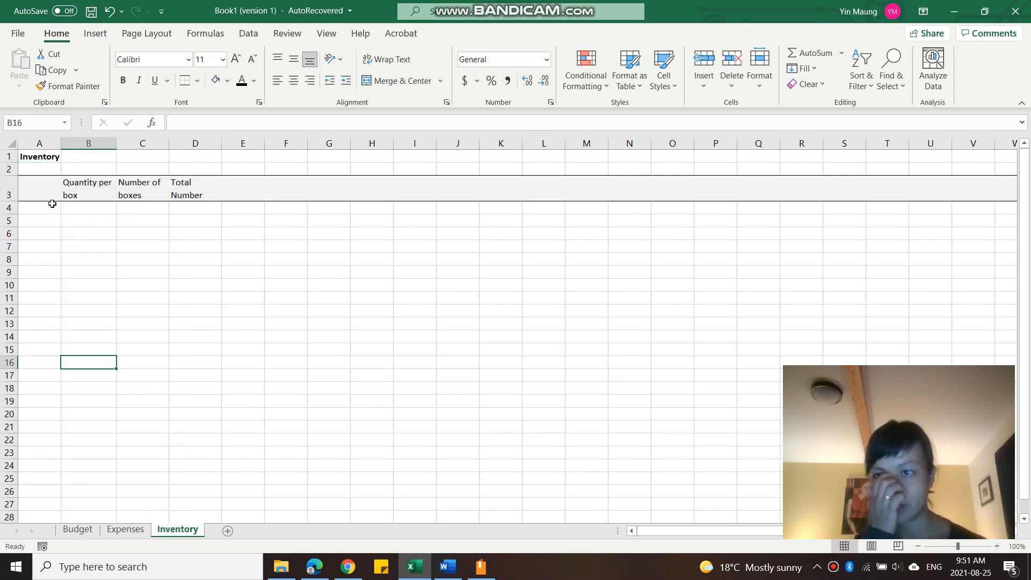
Step: Enter the heading Name in cell A3
click(42, 190)
double_click(43, 189)
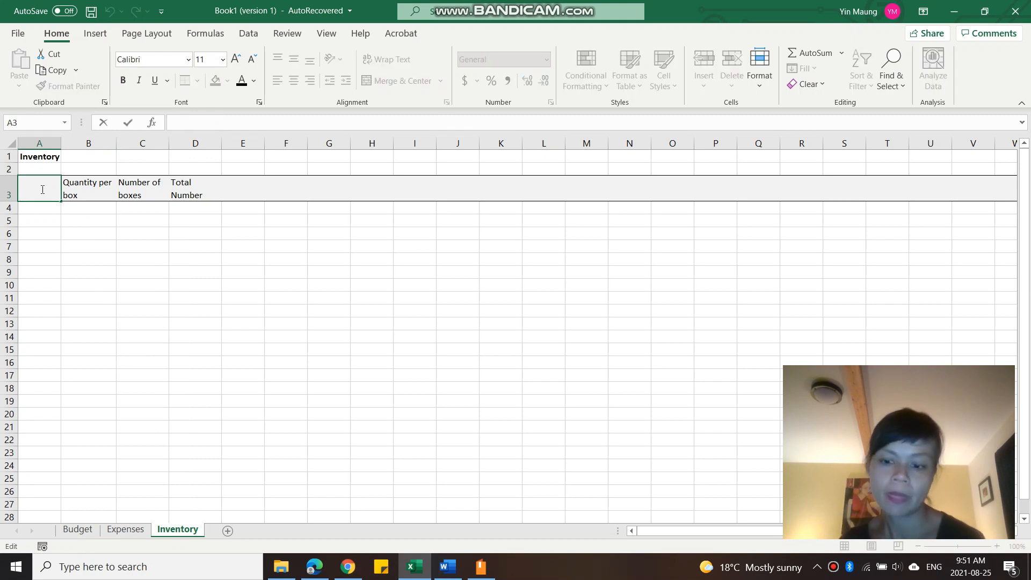
text(Name)
click(79, 232)
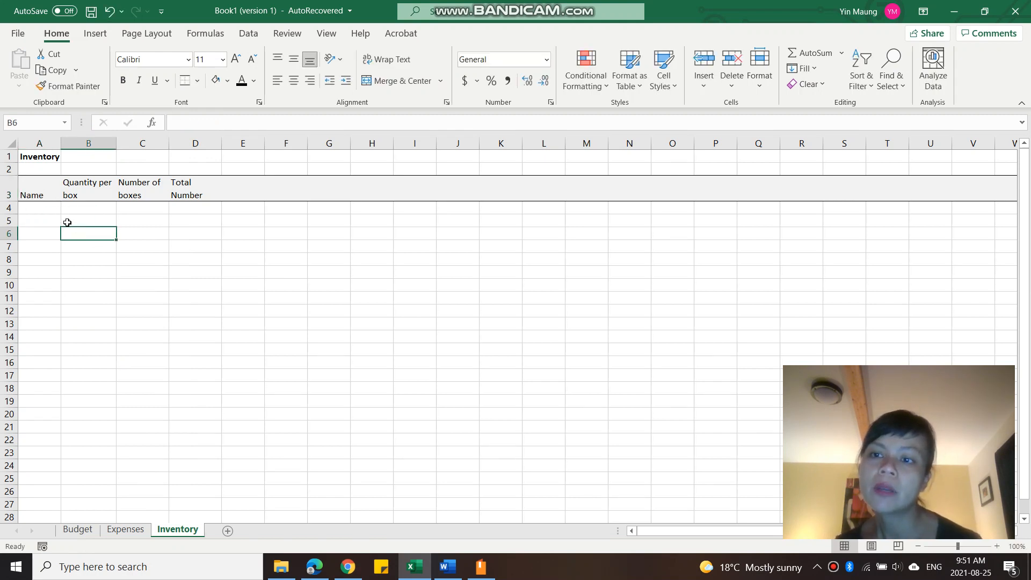
Step: Middle-align the row 3 headings vertically and widen column A slightly
click(8, 189)
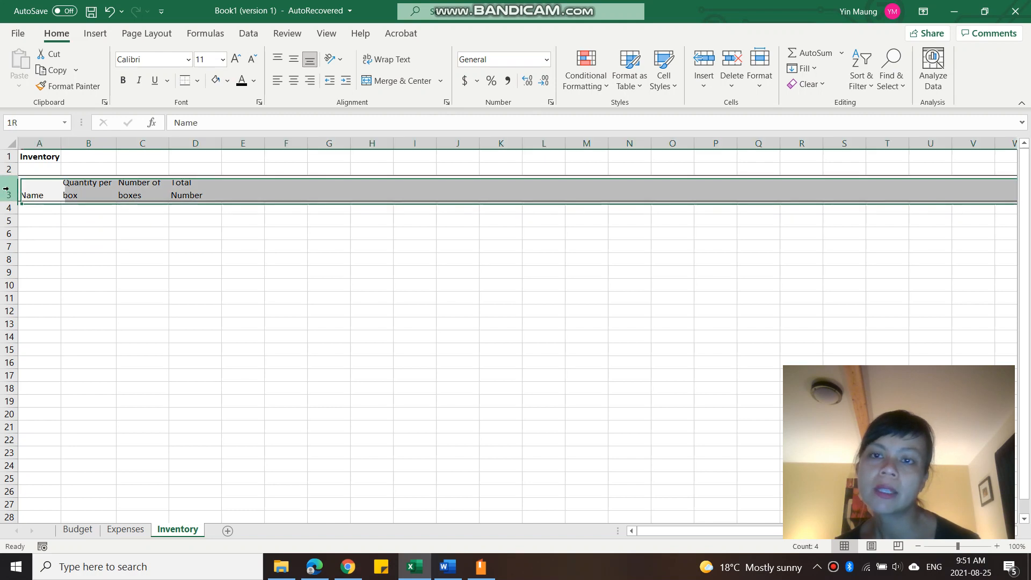
click(294, 60)
click(214, 262)
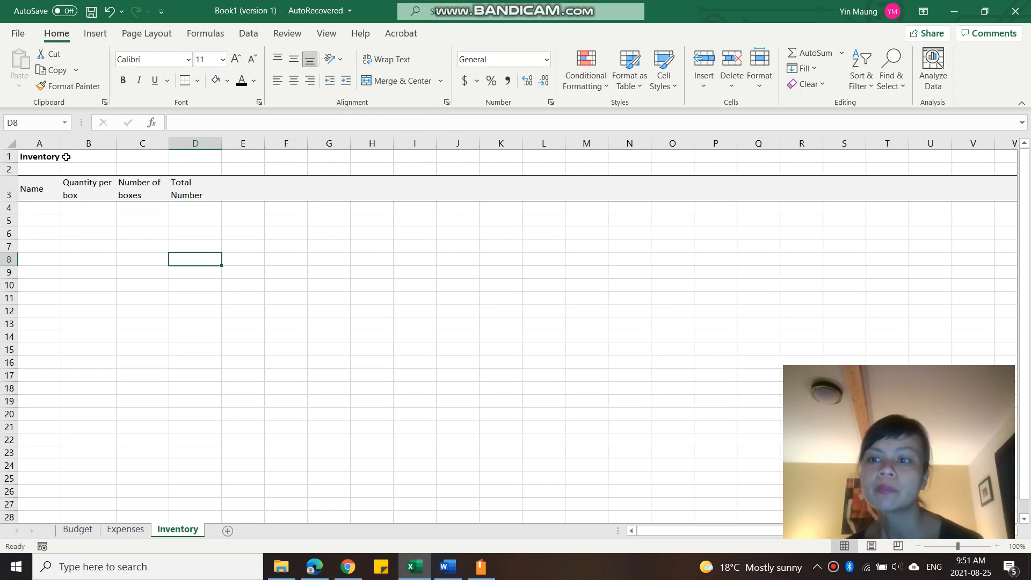
drag(60, 143, 78, 143)
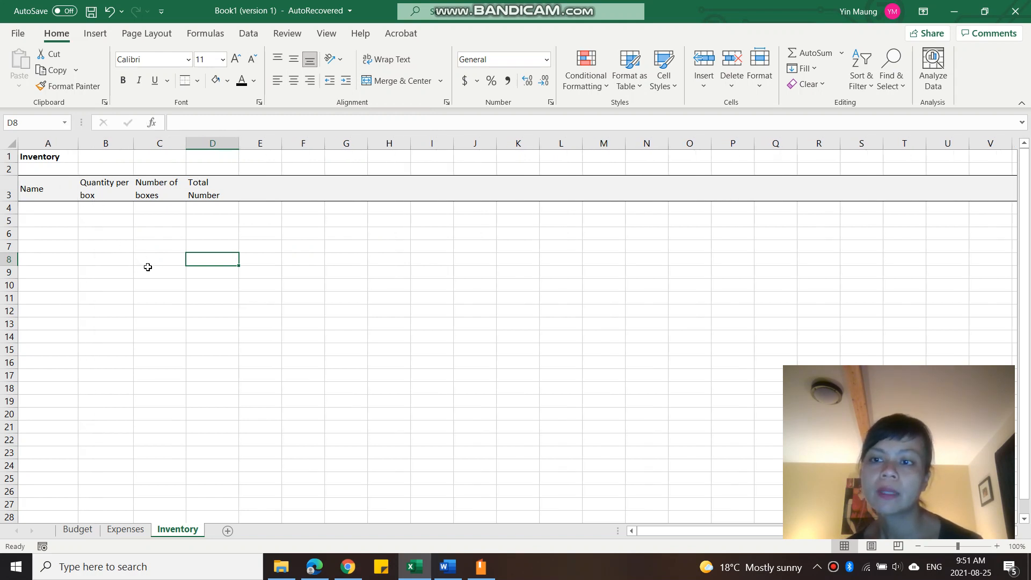
click(148, 268)
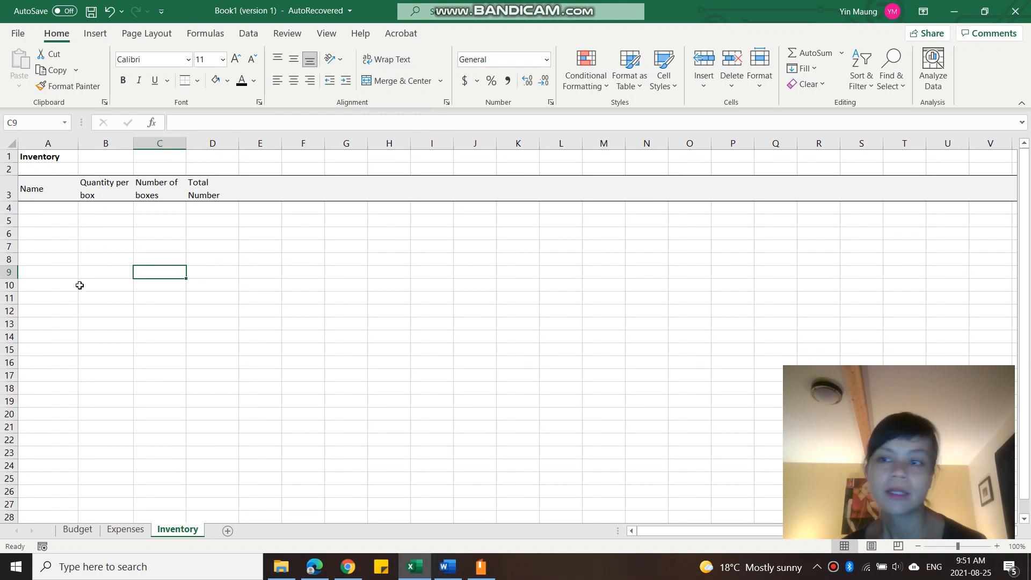
Step: Fill row 4 with Product A, a quantity per box of 35 and 450 boxes
double_click(54, 208)
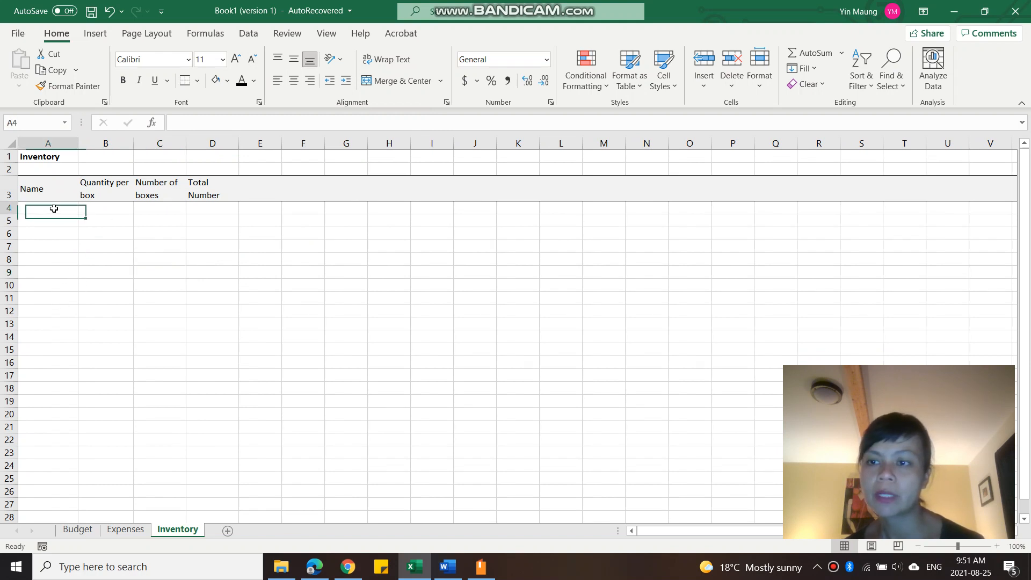
text(Pro)
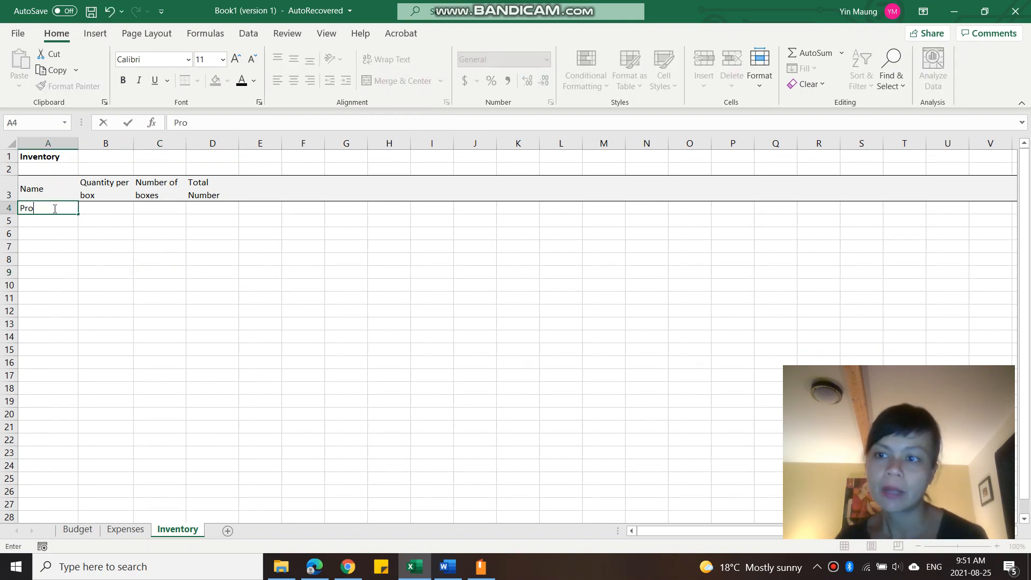
text(duct A)
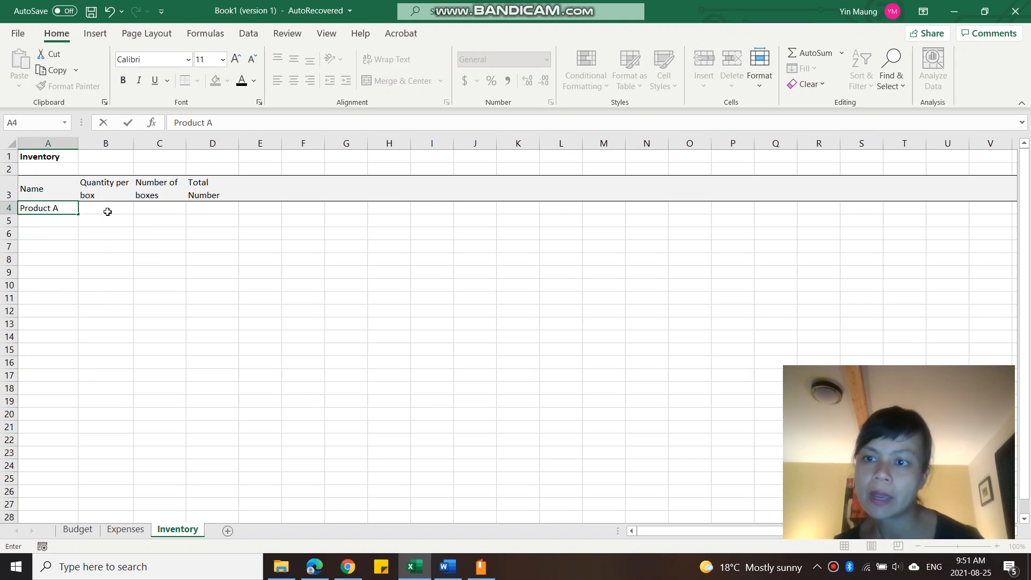
click(108, 211)
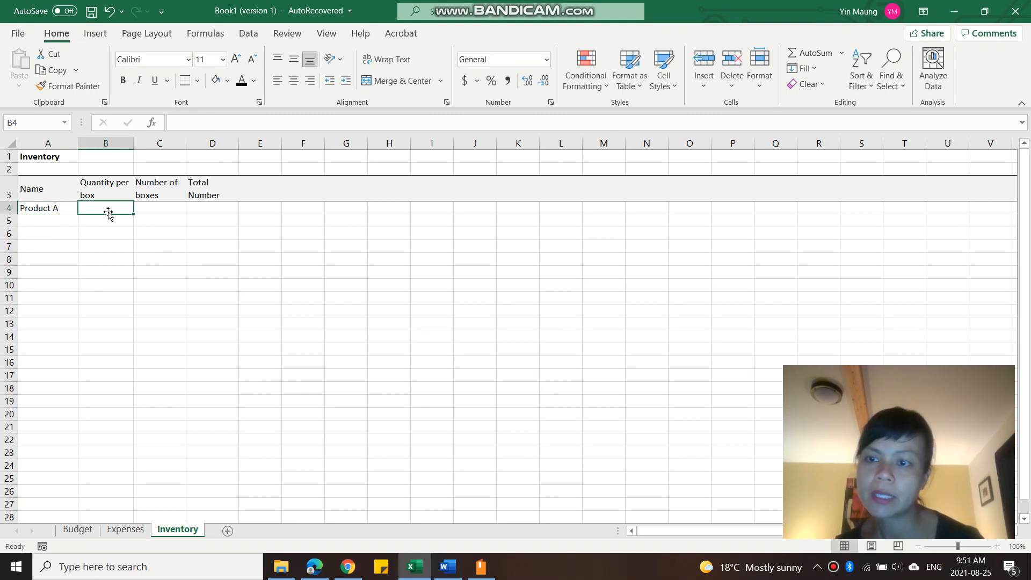
text(35)
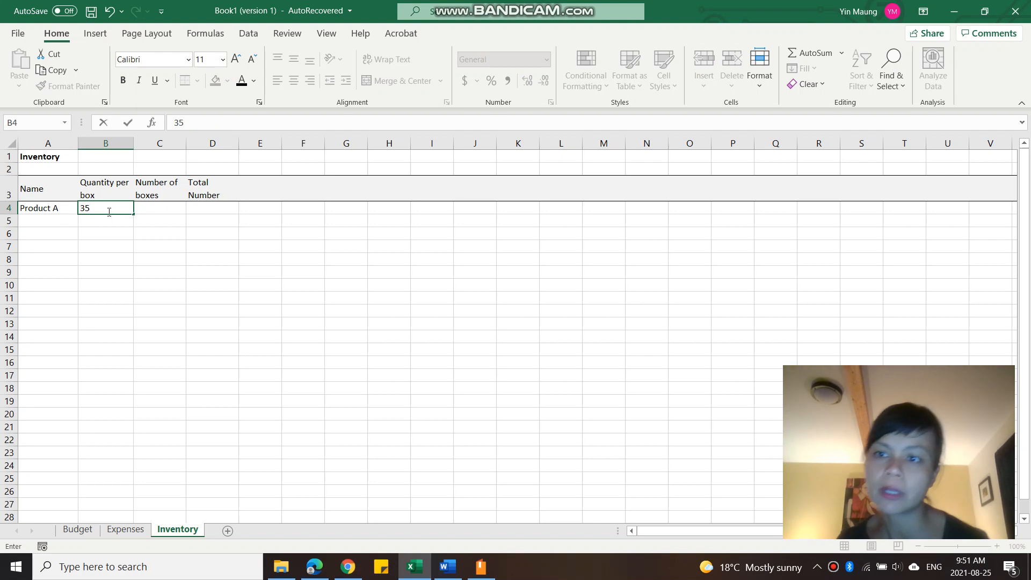
click(157, 207)
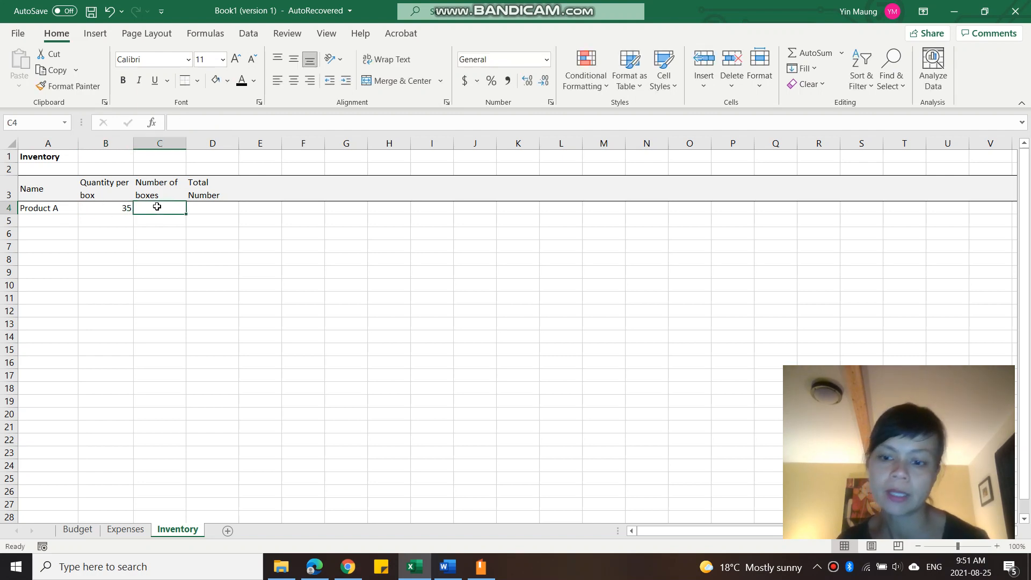
text(450)
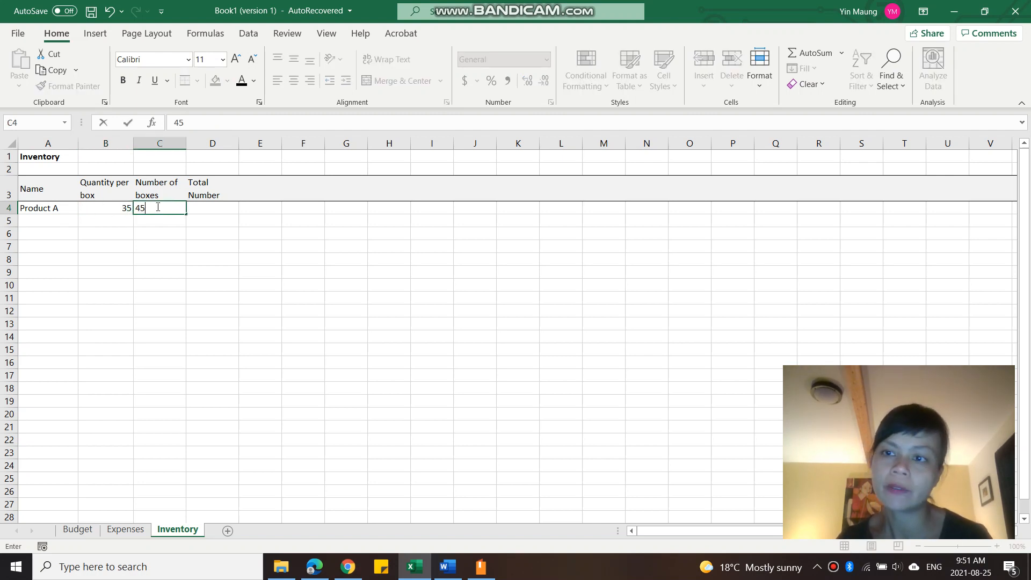
Step: Enter Product B as the second product name in cell A5
click(60, 219)
text(Pro)
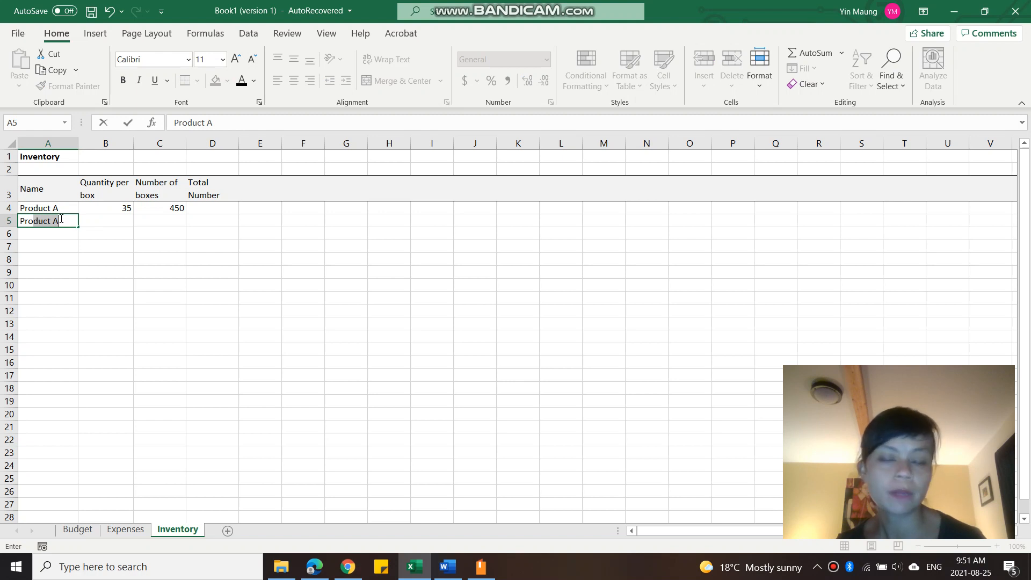
click(60, 218)
text(B)
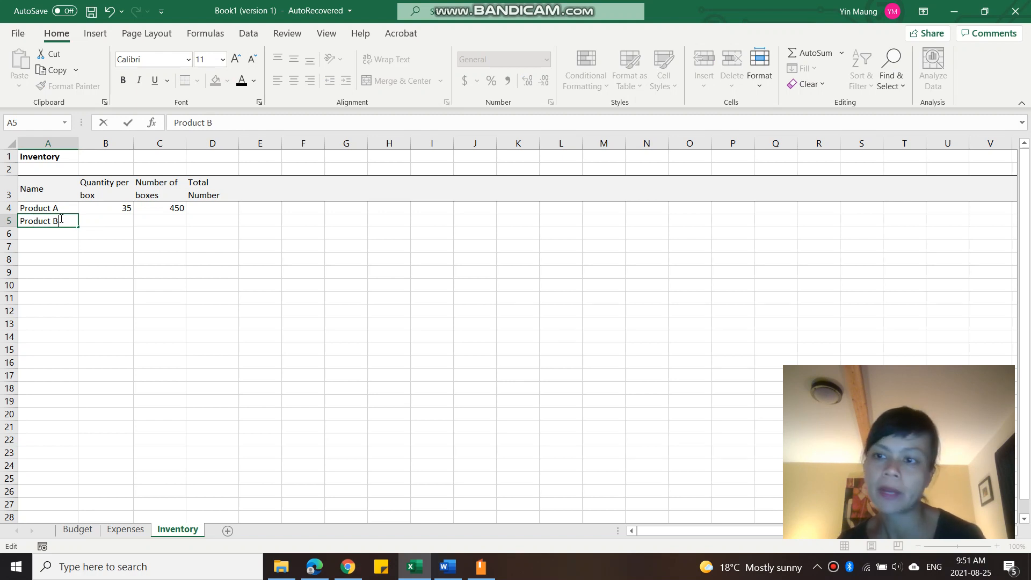
key(Return)
Step: Fill the two product names down to A9 and switch the fill option to Fill Formatting Only
drag(65, 212, 73, 283)
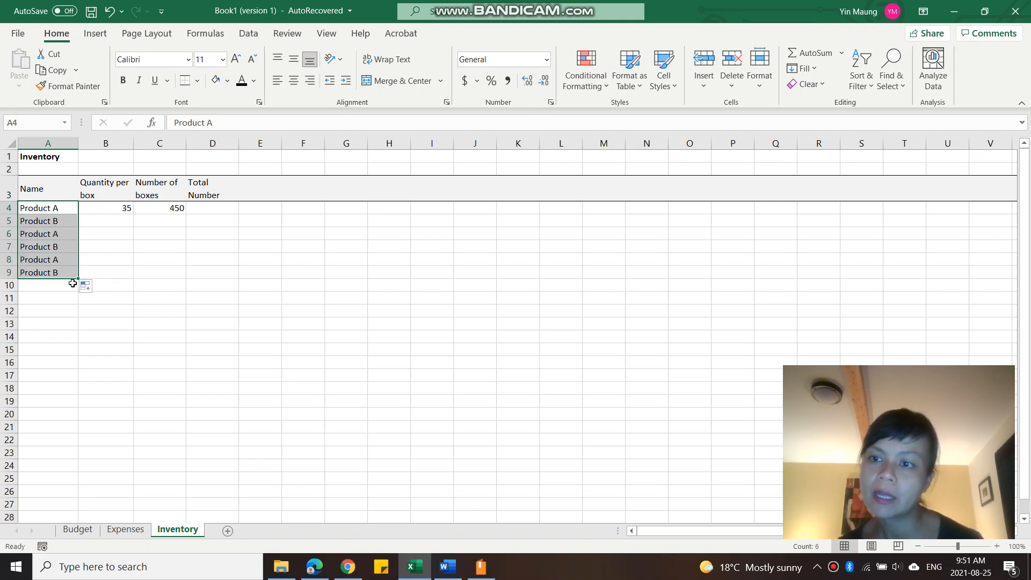
click(93, 289)
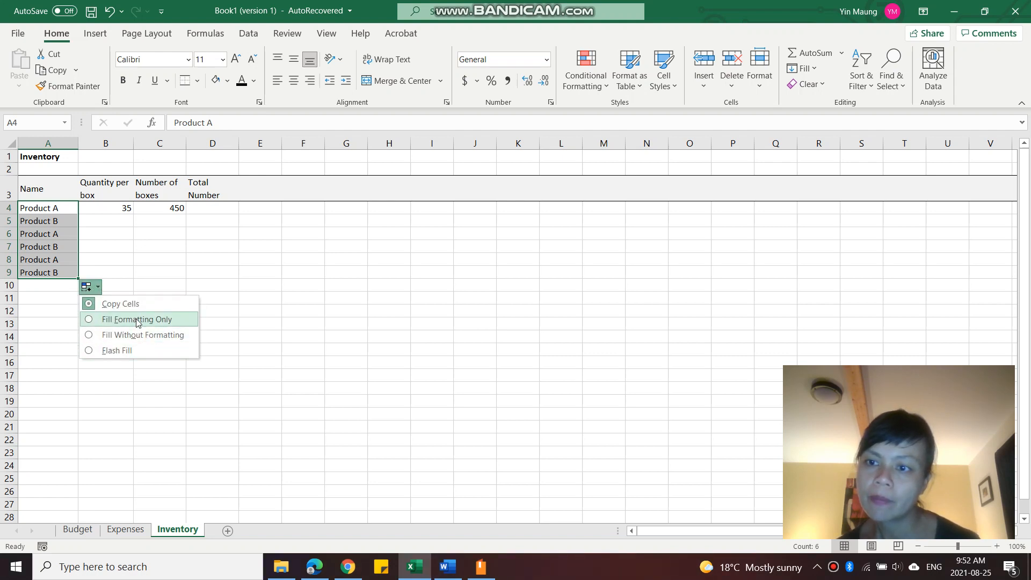
click(137, 320)
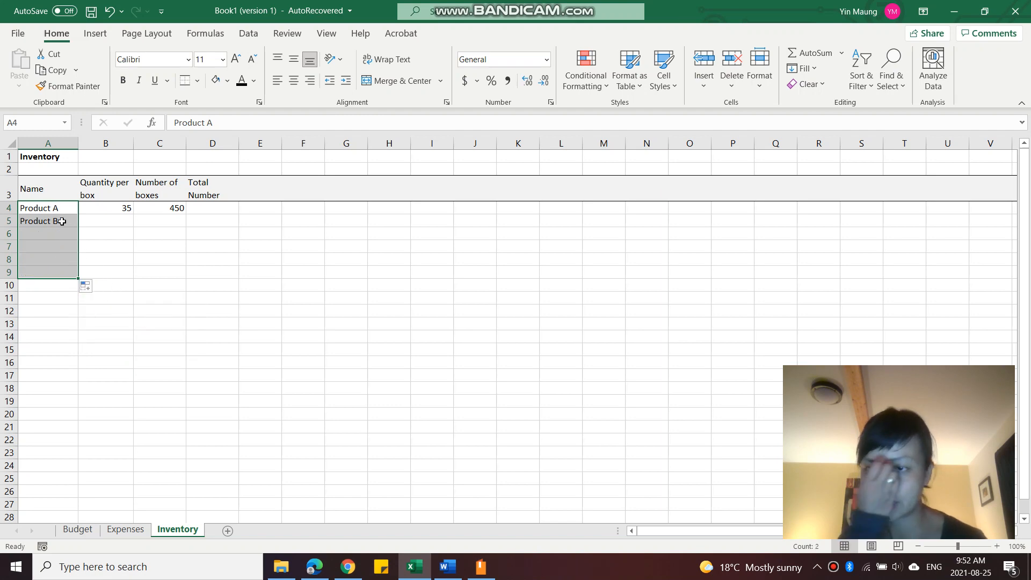